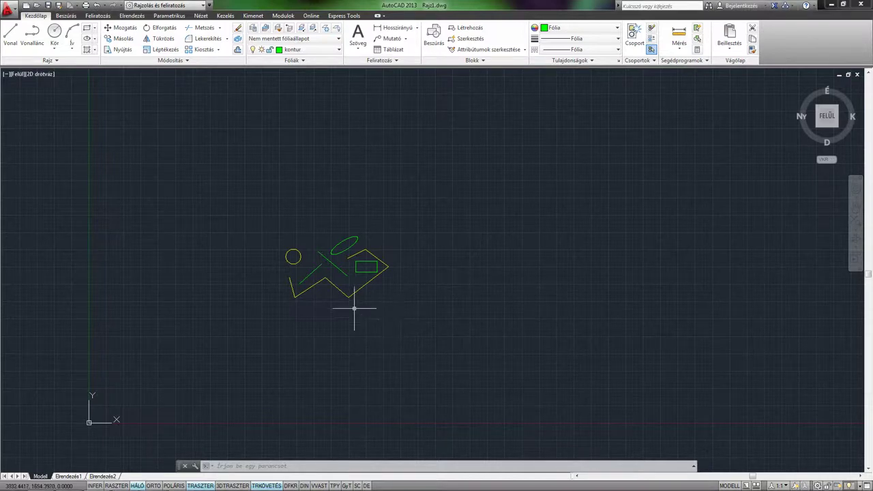
# - Pan slightly, then wheel-zoom in and out until the circle, ellipse, lines, rectangle and polyline sit centred
pyautogui.moveTo(353, 317); pyautogui.dragTo(446, 325, button='middle')
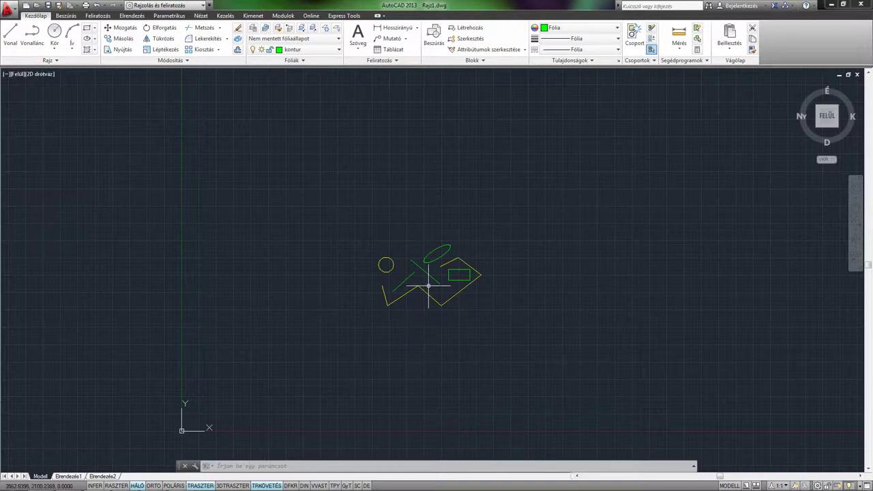
pyautogui.scroll(3, 428, 285)
pyautogui.scroll(4, 429, 285)
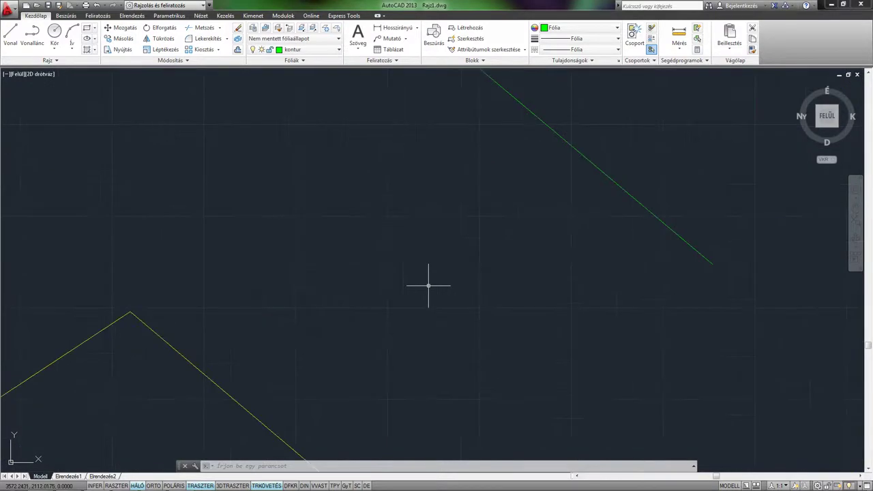
pyautogui.scroll(-2, 428, 285)
pyautogui.scroll(-2, 429, 285)
pyautogui.scroll(-3, 429, 285)
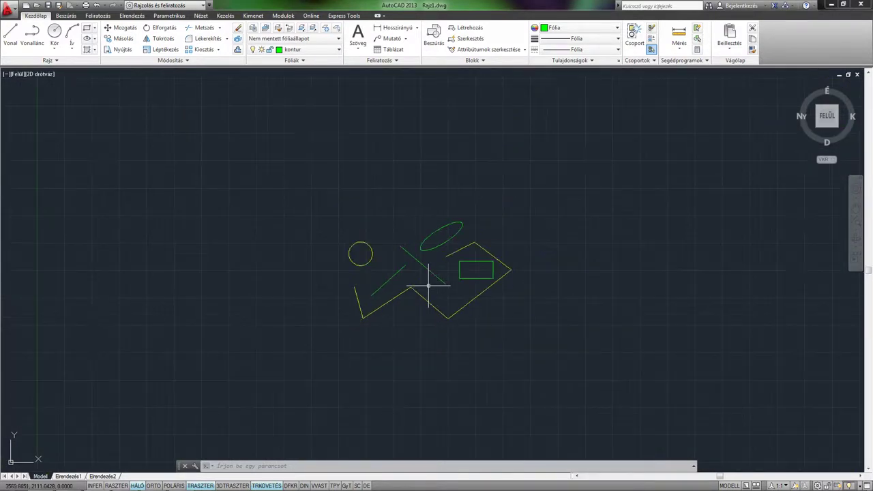
pyautogui.scroll(-2, 429, 285)
pyautogui.scroll(-2, 428, 285)
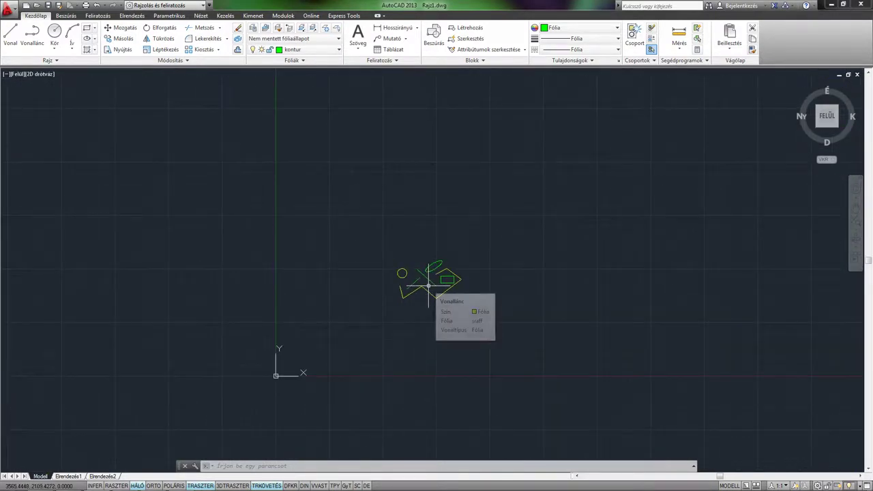
pyautogui.scroll(4, 429, 285)
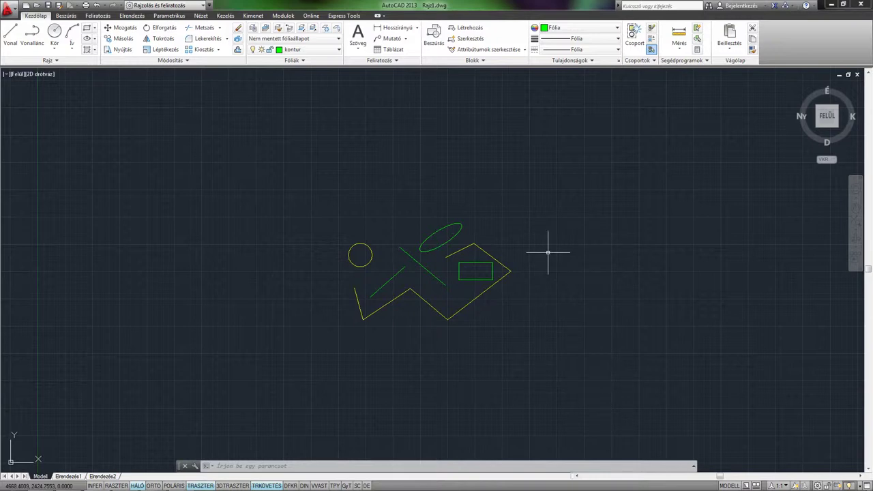
# - Zoom to extents with a wheel double-click, then zoom out three notches and nudge the view up-left
pyautogui.middleClick(547, 253)
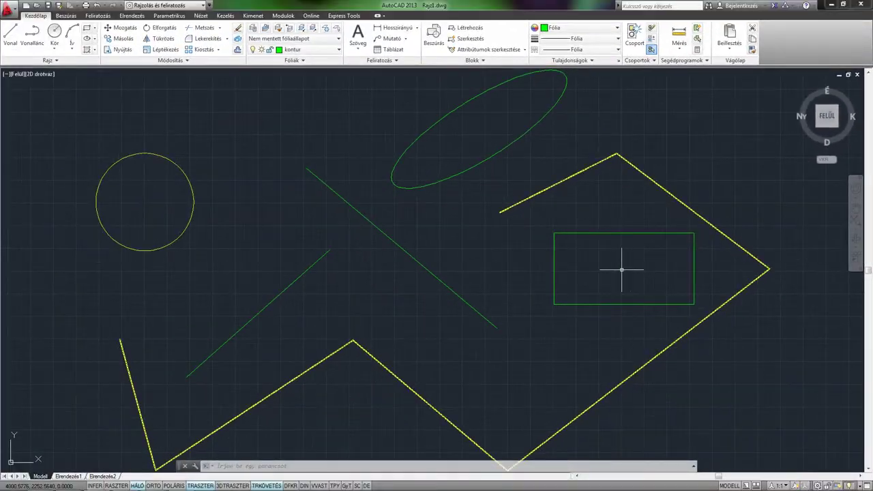
pyautogui.scroll(-4, 478, 244)
pyautogui.scroll(-3, 479, 243)
pyautogui.scroll(-1, 454, 268)
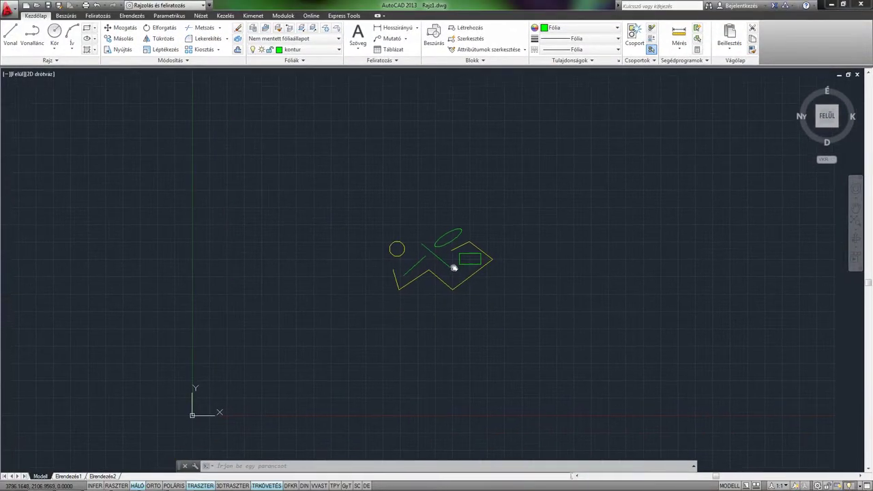
pyautogui.moveTo(454, 268); pyautogui.dragTo(449, 266, button='middle')
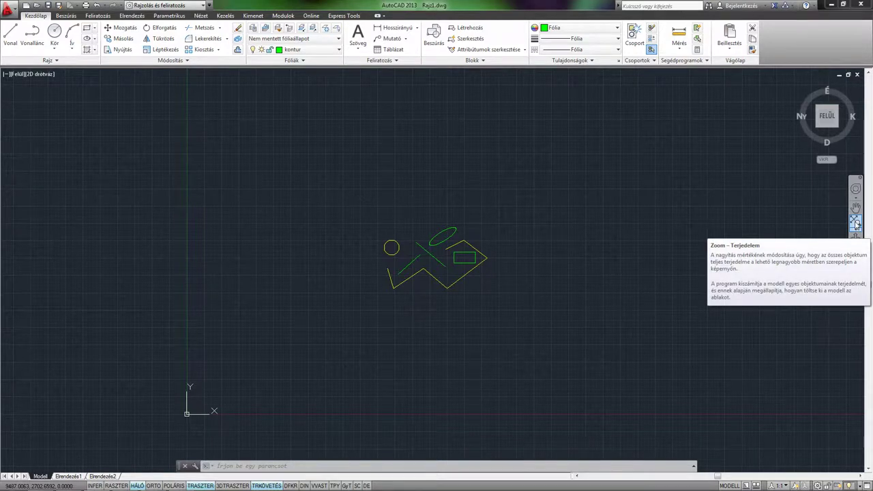
# - Apply navigation-bar Zoom Extents (Terjedelem) so the rectangle, polyline and circle fill the view
pyautogui.click(857, 223)
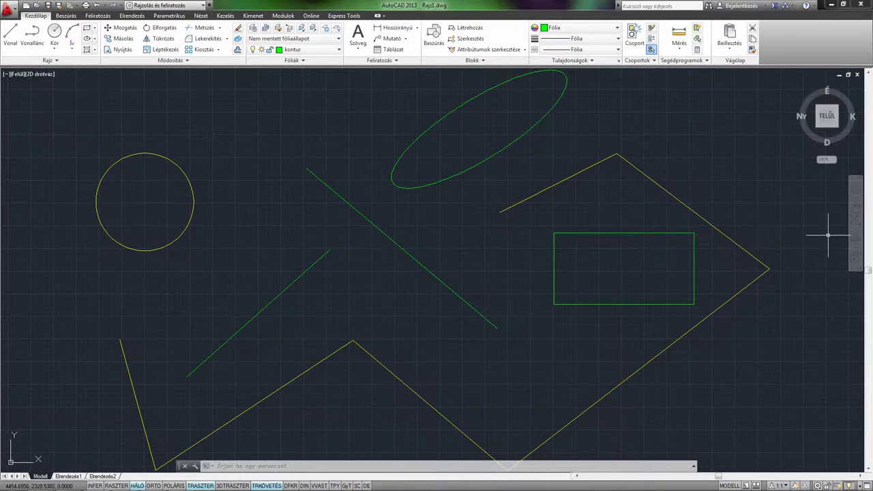
# - Zoom Window (Ablak) onto the area from above the ellipse down to the lower right
pyautogui.click(856, 229)
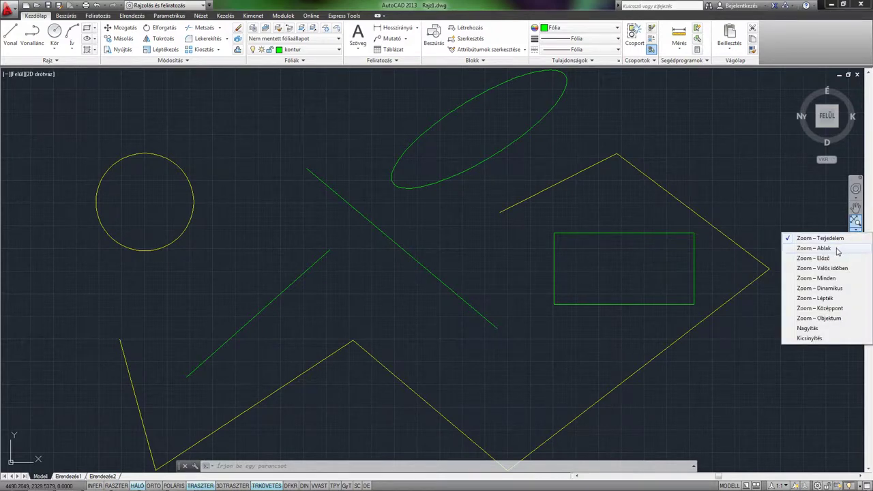
pyautogui.click(839, 249)
pyautogui.scroll(-4, 539, 208)
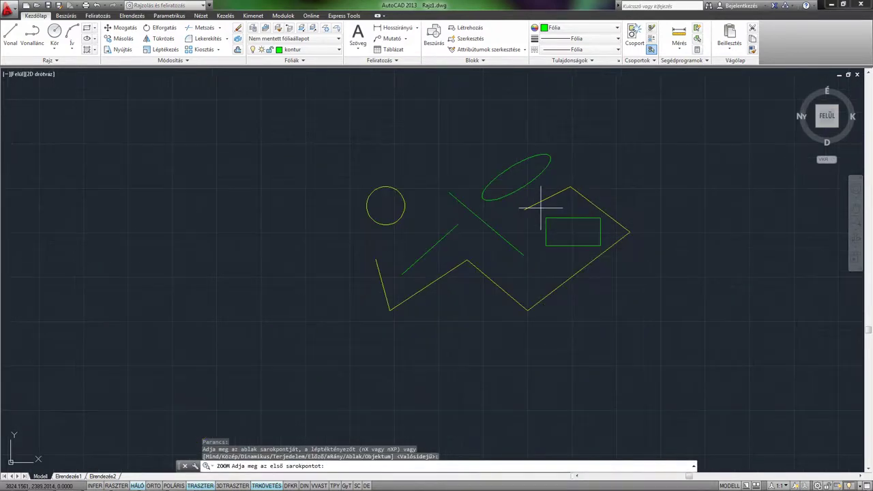
pyautogui.click(415, 156)
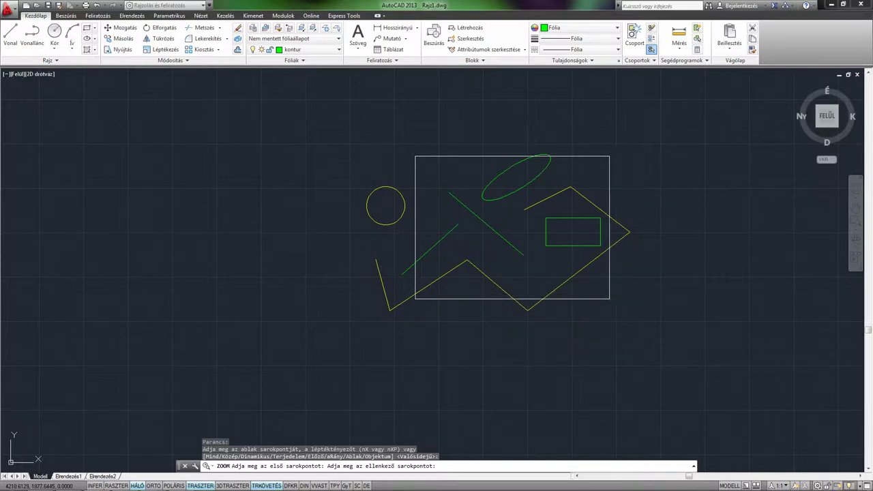
pyautogui.click(610, 299)
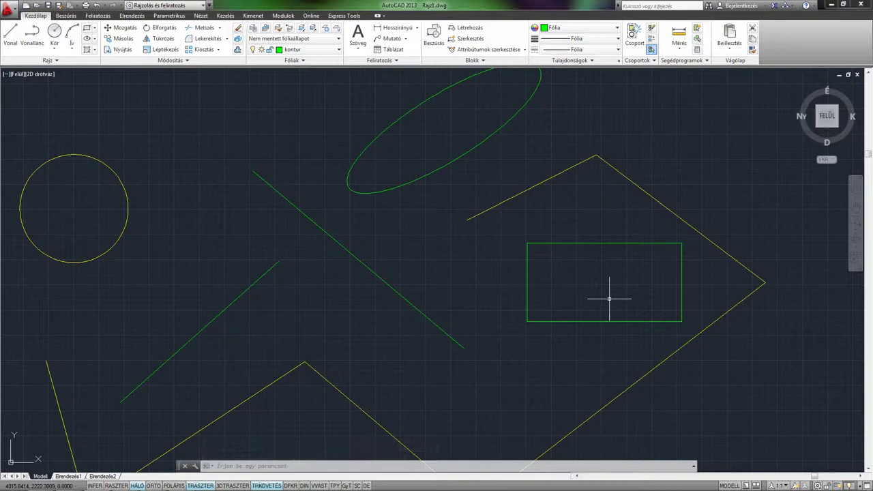
# - Window-zoom again onto the circle and the crossing green lines
pyautogui.click(857, 221)
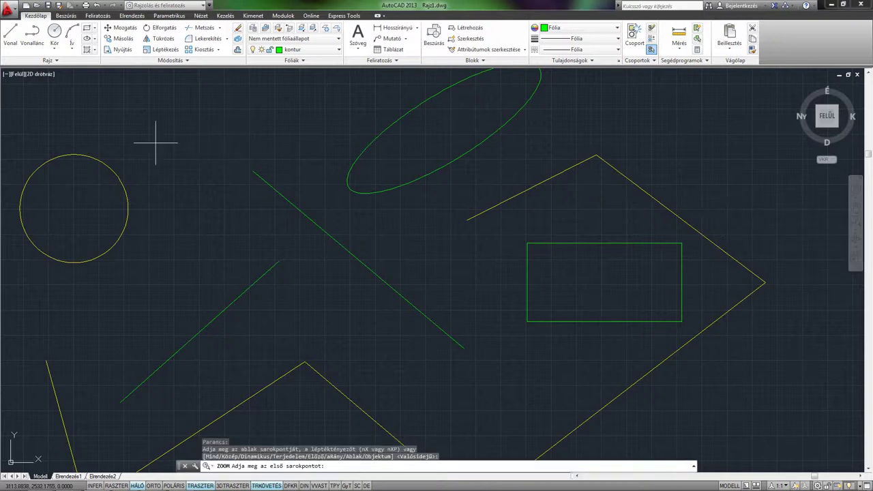
pyautogui.click(76, 125)
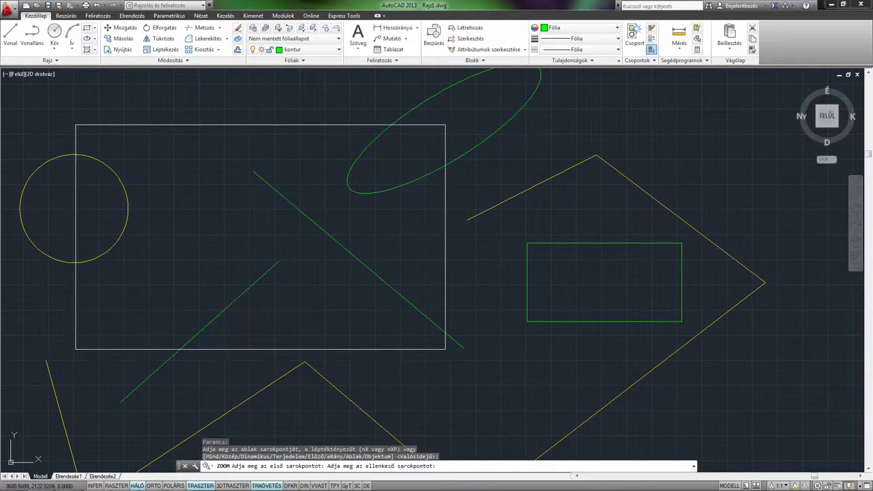
pyautogui.click(498, 410)
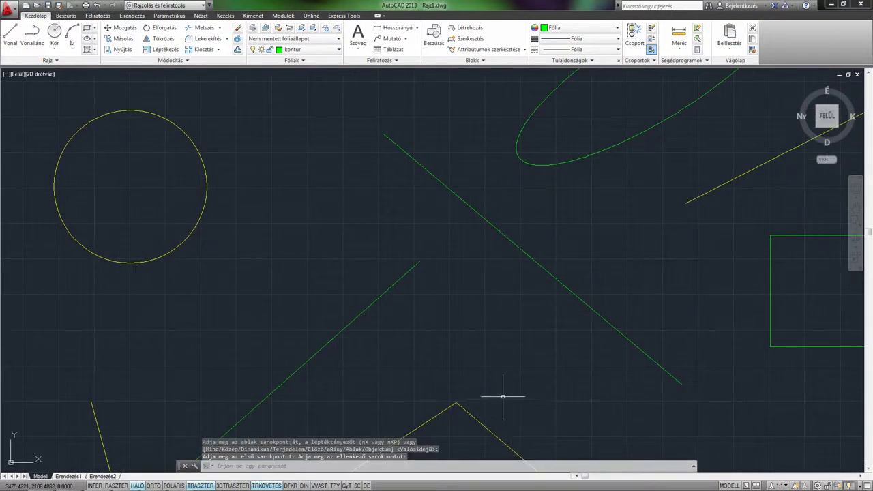
# - Step back with Zoom Previous (Előző) repeatedly until all shapes fill the screen again
pyautogui.click(855, 231)
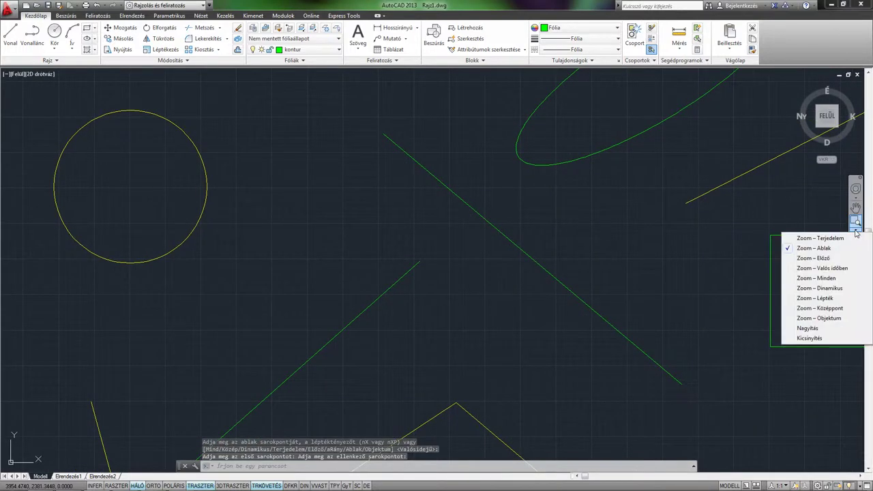
pyautogui.click(838, 259)
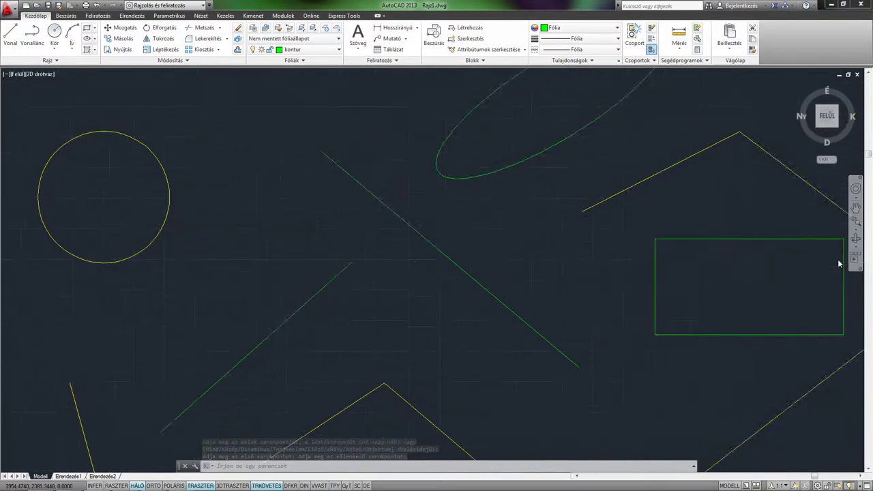
pyautogui.click(855, 222)
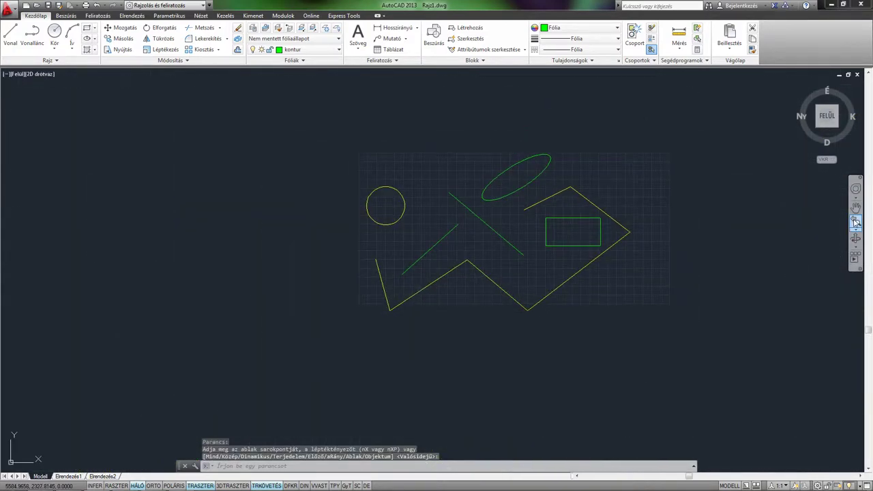
pyautogui.click(856, 221)
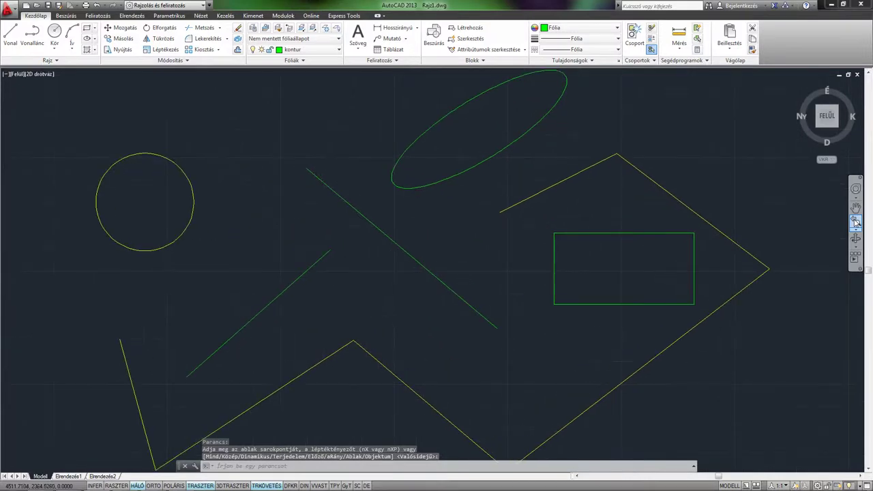
pyautogui.click(856, 232)
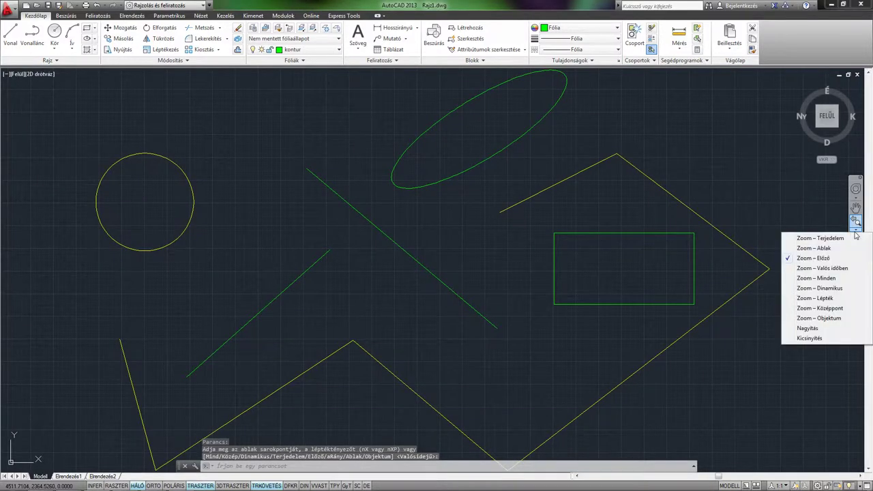
# - Use real-time zoom (Valós időben), dragging to zoom in, then out until the drawing sits small
pyautogui.click(822, 268)
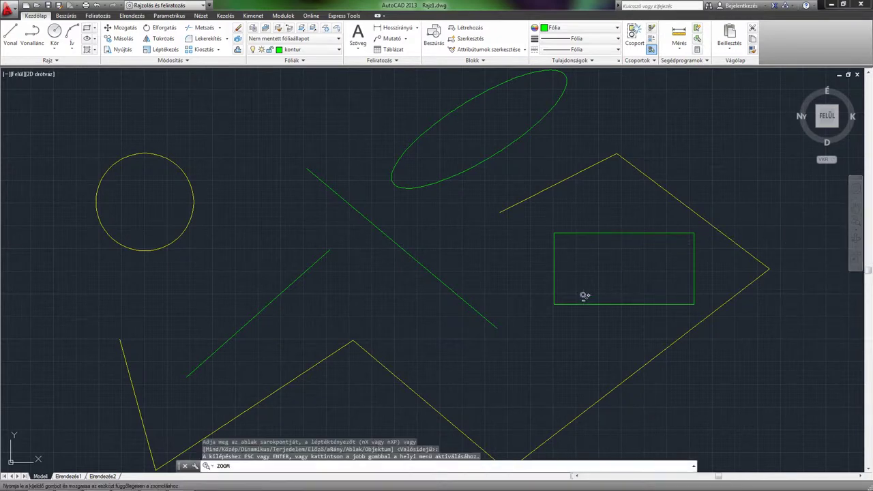
pyautogui.moveTo(532, 311); pyautogui.dragTo(519, 241)
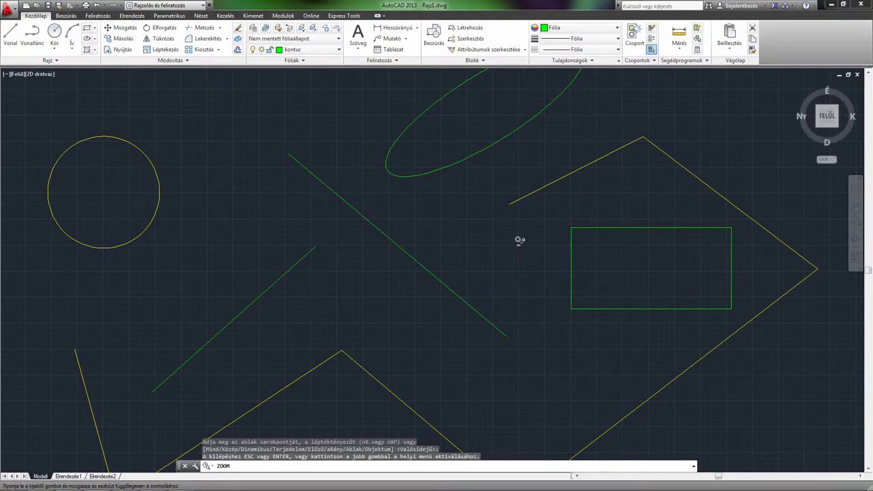
pyautogui.moveTo(520, 240)
pyautogui.mouseDown()
pyautogui.moveTo(509, 127)
pyautogui.moveTo(495, 100)
pyautogui.moveTo(502, 245)
pyautogui.moveTo(468, 107)
pyautogui.moveTo(480, 318)
pyautogui.moveTo(474, 252)
pyautogui.moveTo(471, 285)
pyautogui.moveTo(453, 195)
pyautogui.moveTo(457, 316)
pyautogui.moveTo(458, 245)
pyautogui.moveTo(462, 311)
pyautogui.moveTo(450, 241)
pyautogui.mouseUp()
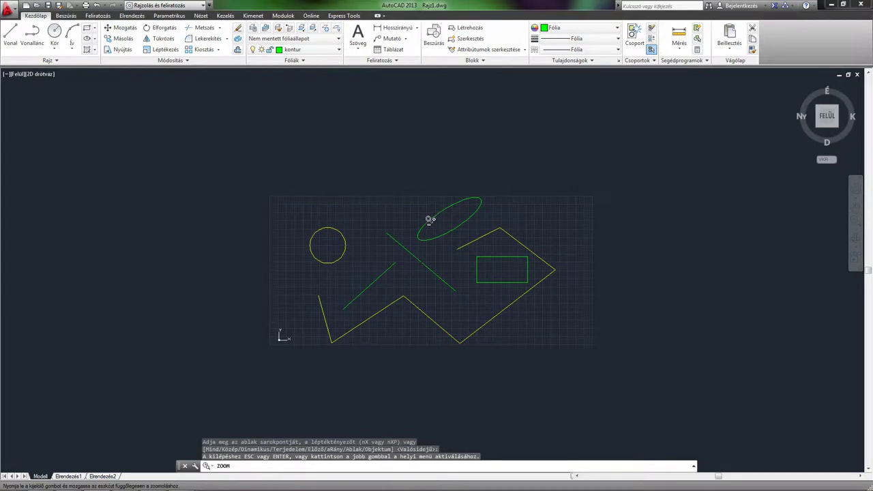
pyautogui.click(858, 232)
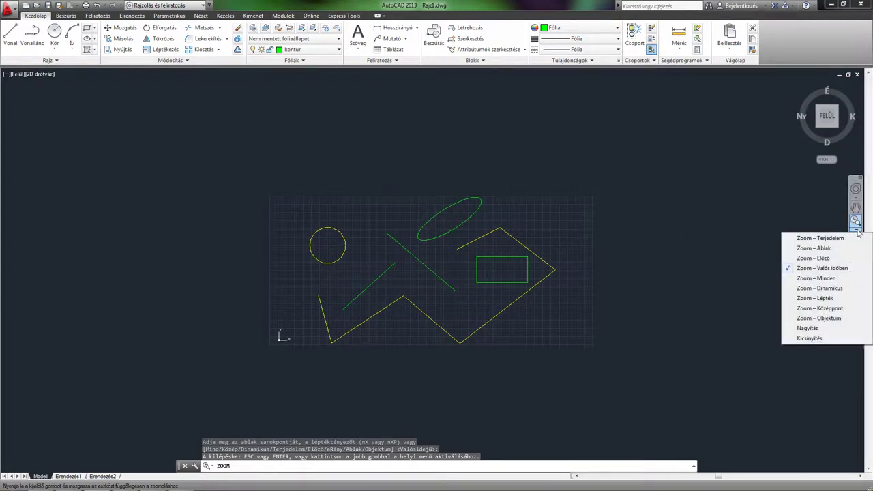
# - Zoom All (Minden) to show the grid limits, then shrink the drawing further in view
pyautogui.click(816, 278)
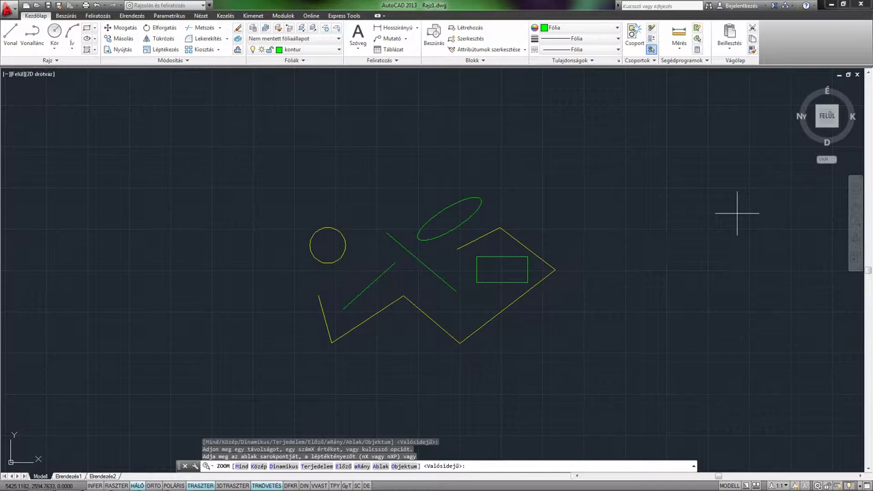
pyautogui.moveTo(538, 306)
pyautogui.mouseDown(button='middle')
pyautogui.moveTo(569, 241)
pyautogui.moveTo(485, 283)
pyautogui.moveTo(546, 223)
pyautogui.moveTo(550, 239)
pyautogui.mouseUp(button='middle')
pyautogui.scroll(-4, 568, 234)
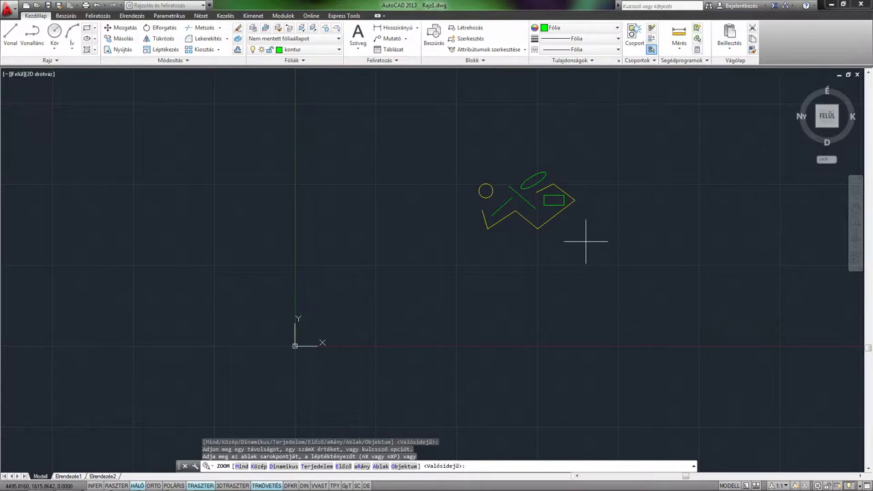
pyautogui.click(856, 230)
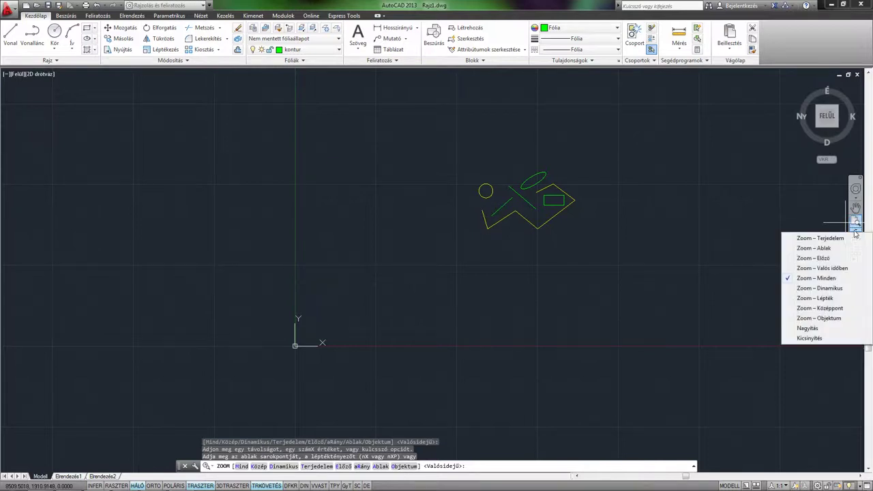
pyautogui.click(856, 231)
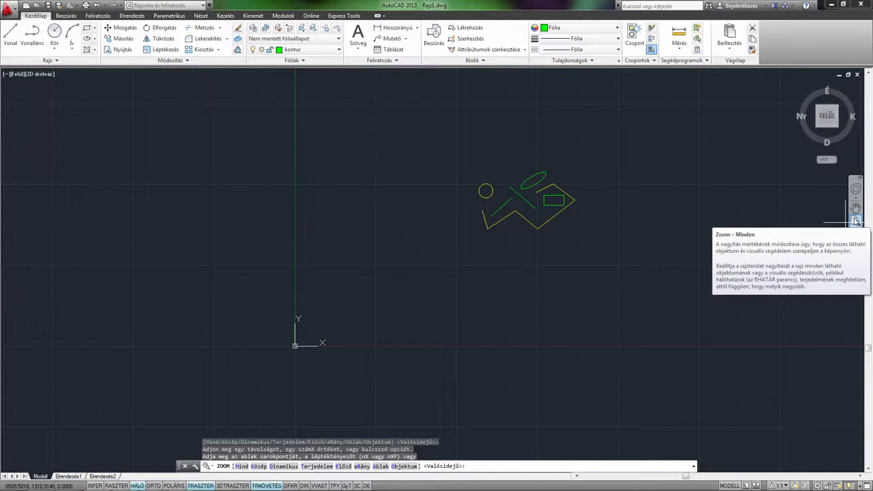
pyautogui.scroll(-4, 546, 246)
# - Window-zoom onto the group of shapes
pyautogui.click(510, 212)
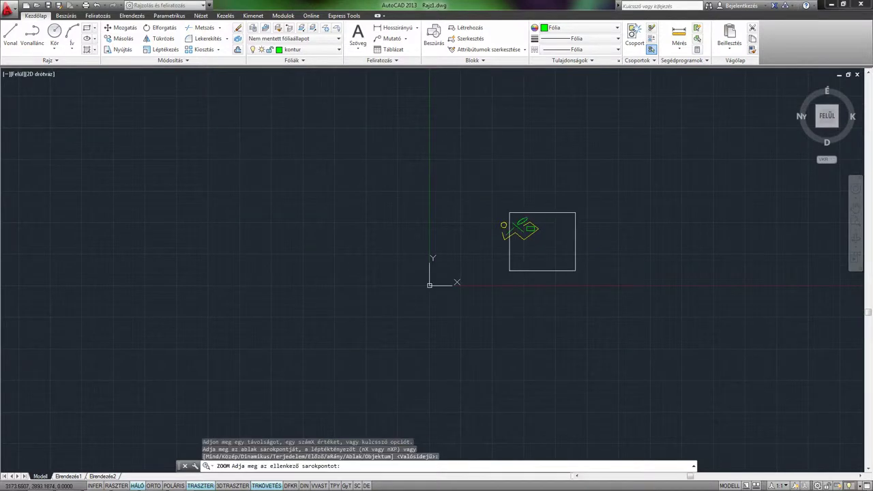
pyautogui.click(575, 270)
pyautogui.click(478, 189)
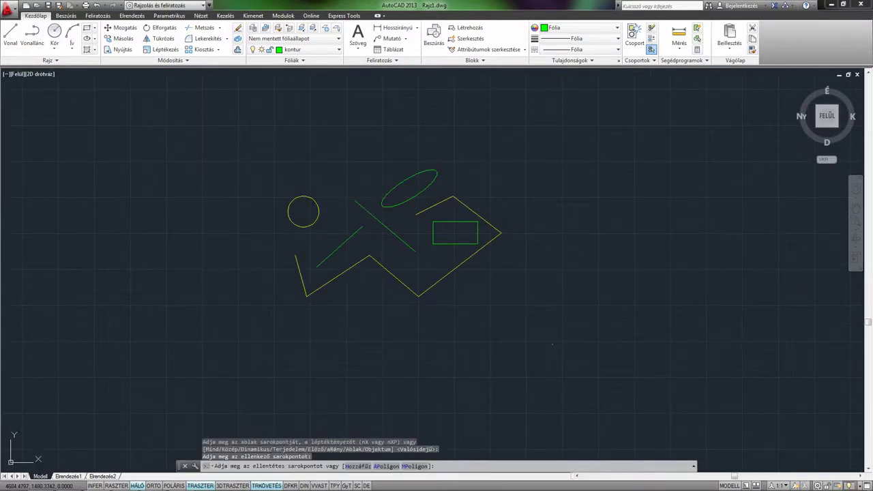
# - Crossing-select every shape, MOVE them far up-right, then restore the previous zoomed-out view
pyautogui.click(271, 170)
pyautogui.write('mo')
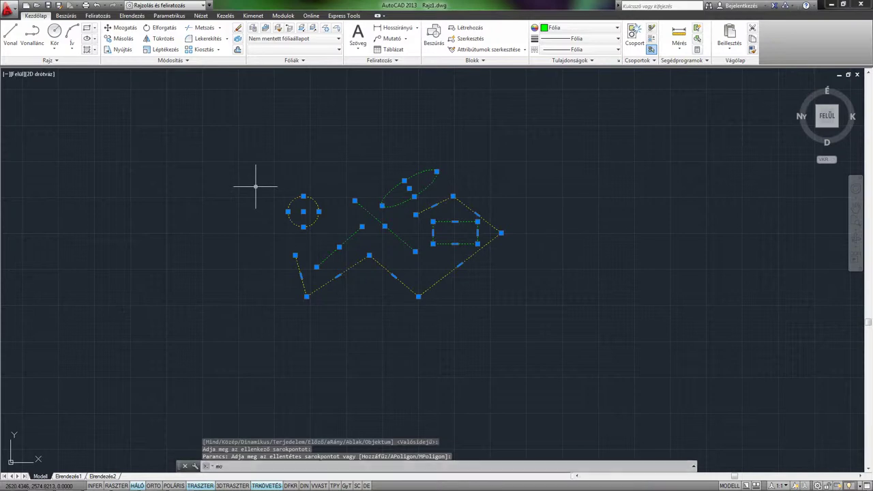
pyautogui.press('Return')
pyautogui.scroll(-4, 291, 251)
pyautogui.click(255, 312)
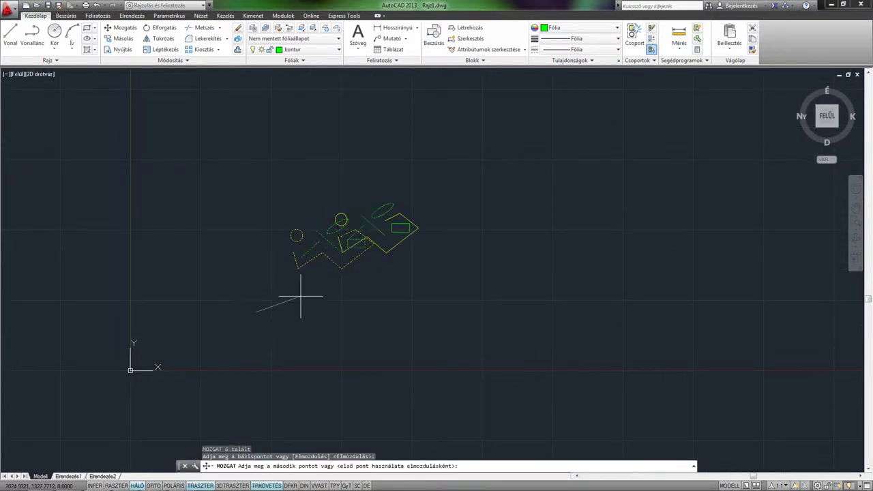
pyautogui.click(483, 212)
pyautogui.moveTo(481, 232); pyautogui.dragTo(374, 296, button='middle')
pyautogui.scroll(2, 379, 293)
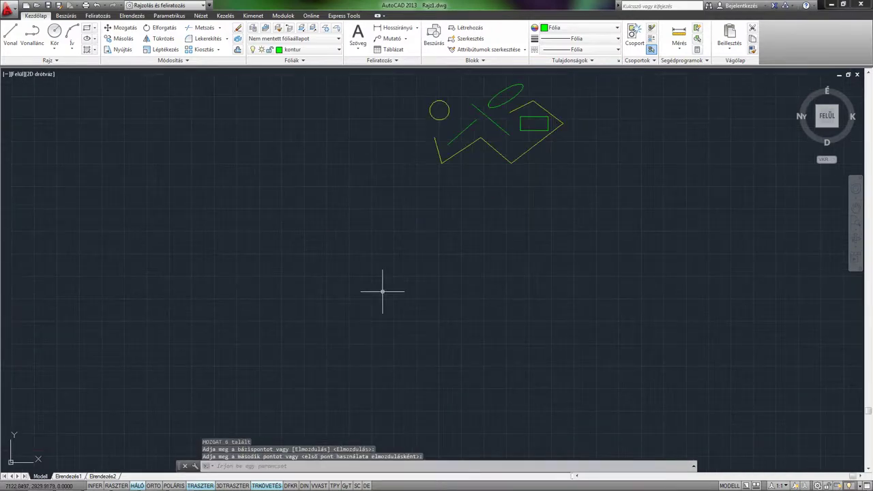
pyautogui.click(855, 223)
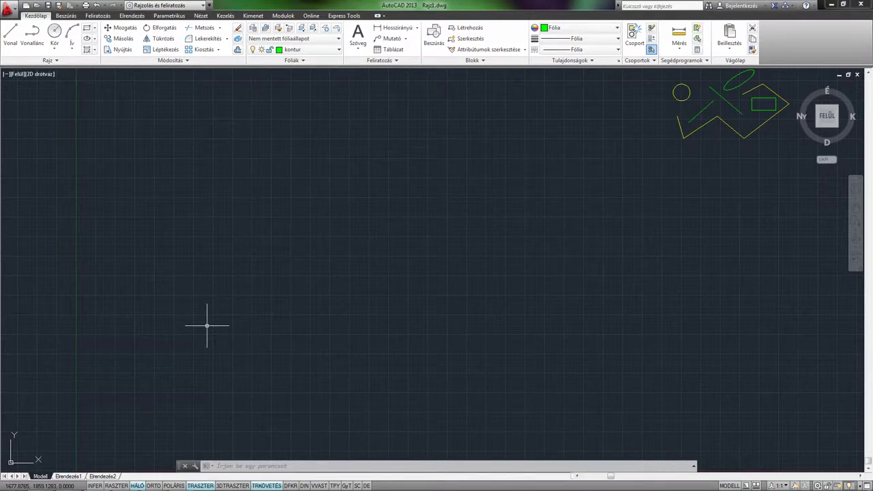
# - Move all shapes back beside the origin with M, then Zoom All to fill the view
pyautogui.scroll(-4, 790, 200)
pyautogui.click(799, 207)
pyautogui.click(735, 138)
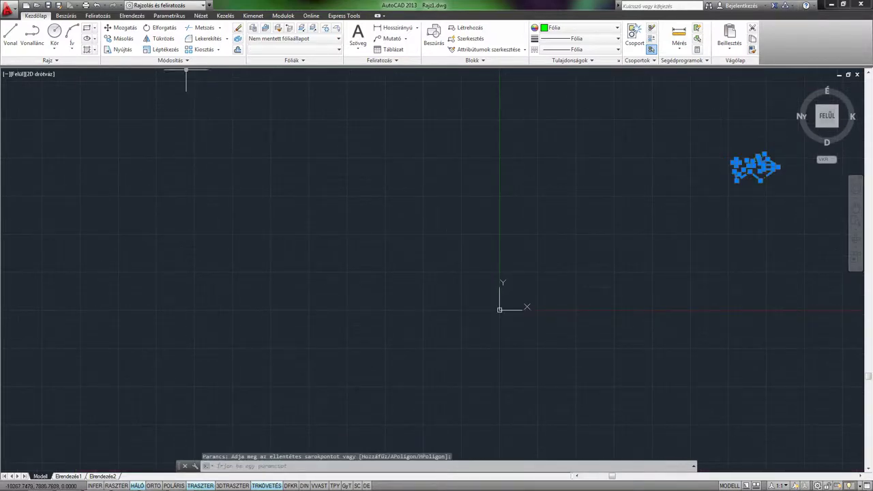
pyautogui.write('m')
pyautogui.press('Return')
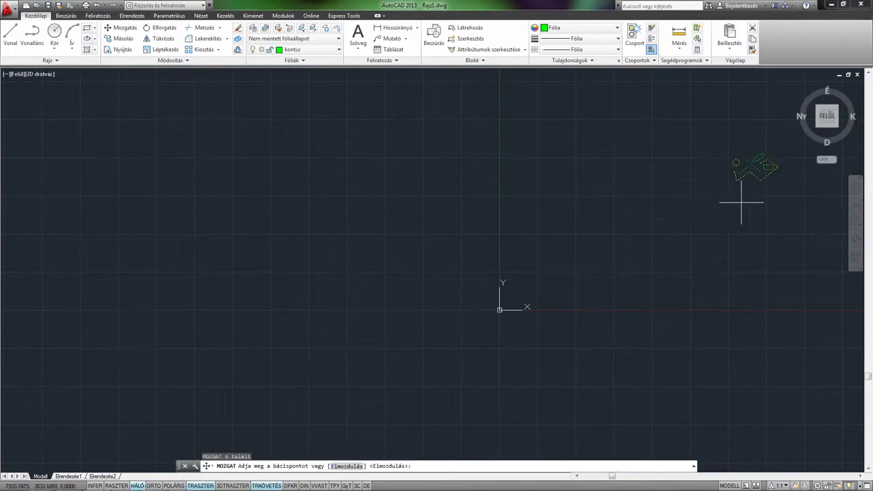
pyautogui.click(776, 162)
pyautogui.scroll(5, 513, 296)
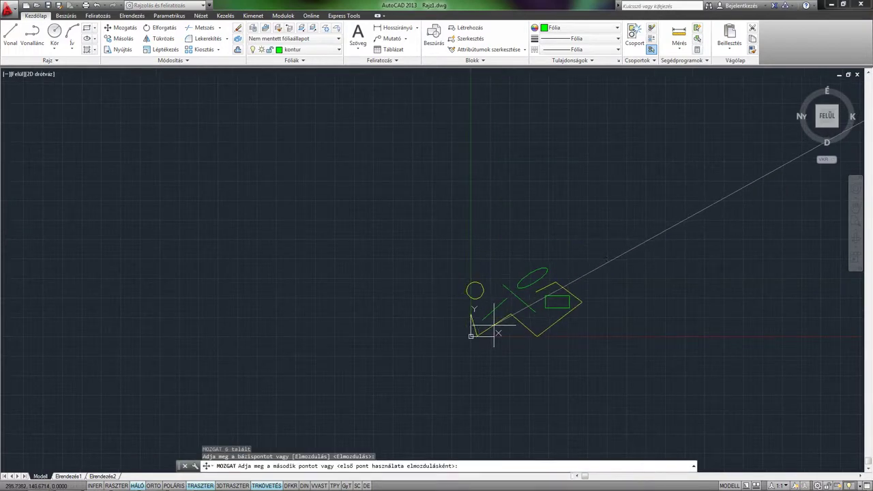
pyautogui.click(506, 318)
pyautogui.click(856, 221)
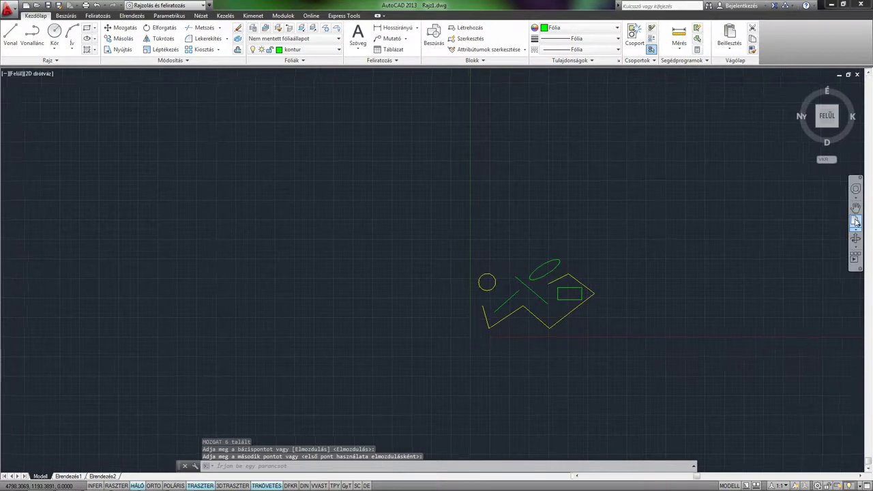
pyautogui.click(856, 221)
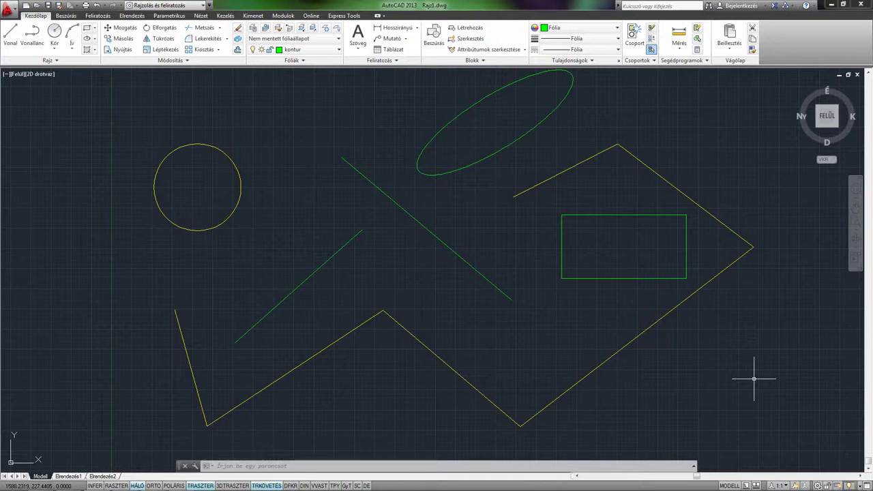
# - Dynamic-zoom onto the long green line and rectangle, placing the view box and accepting with Enter
pyautogui.click(855, 232)
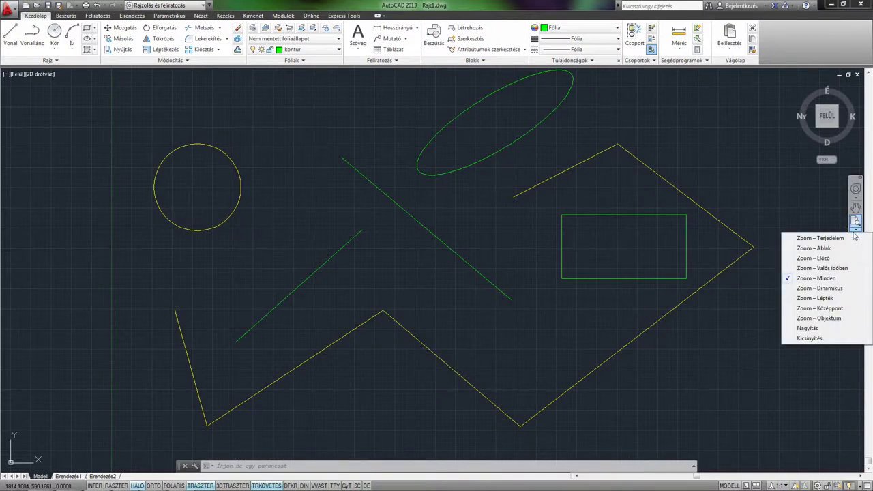
pyautogui.click(839, 289)
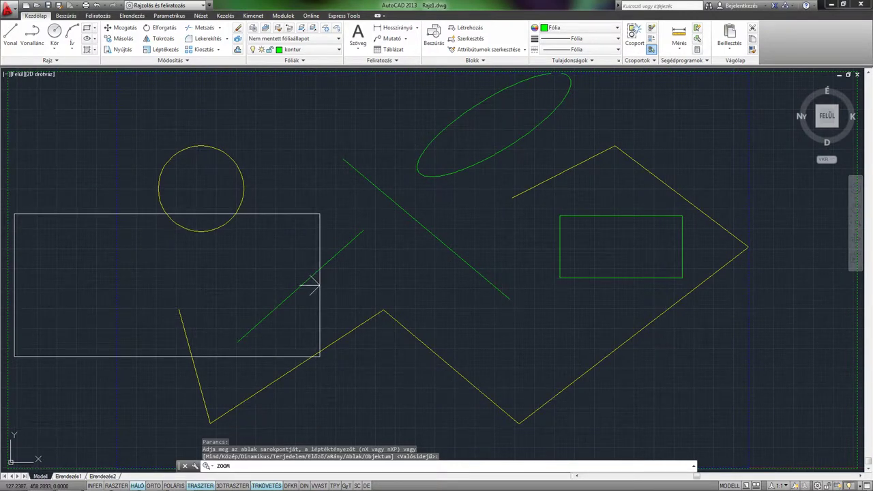
pyautogui.click(311, 287)
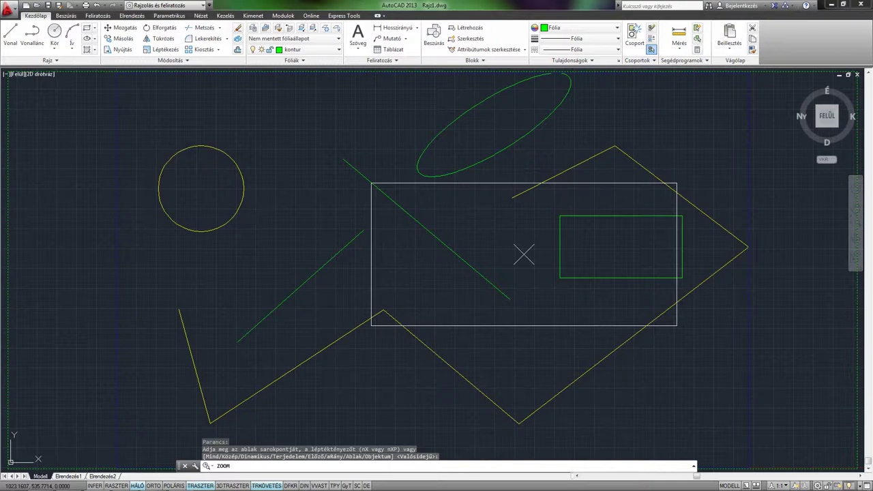
pyautogui.press('Return')
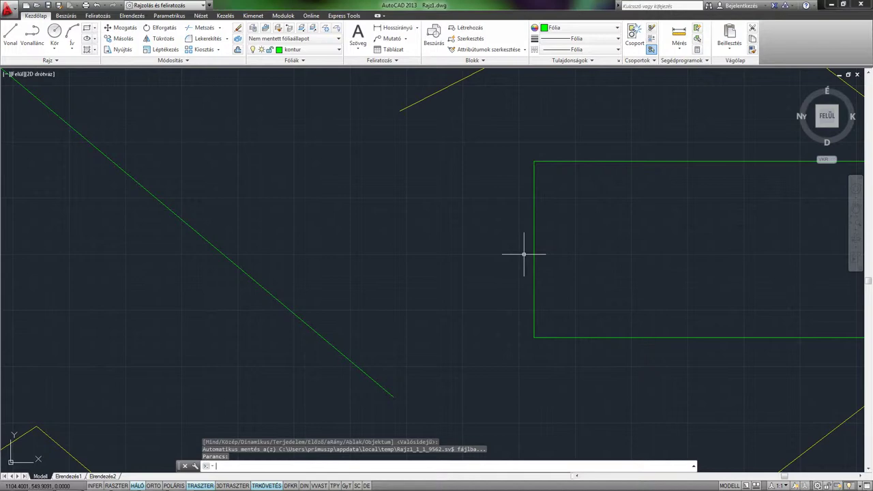
pyautogui.click(857, 232)
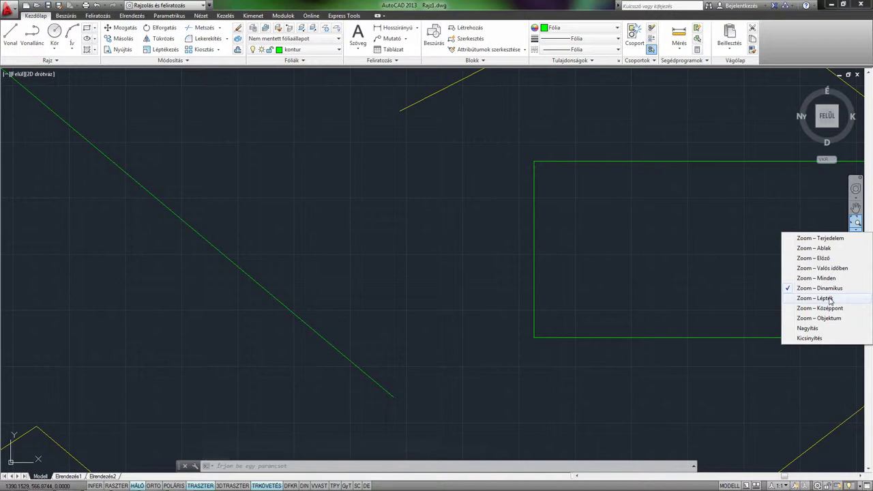
# - Zoom the view in by a scale factor of 2, with the circle panned toward the centre
pyautogui.click(826, 299)
pyautogui.scroll(-2, 829, 297)
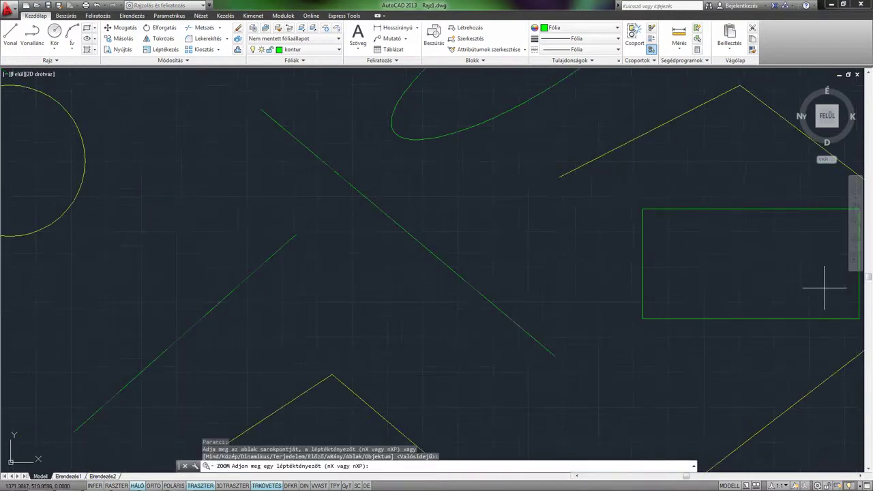
pyautogui.moveTo(412, 221); pyautogui.dragTo(459, 314, button='middle')
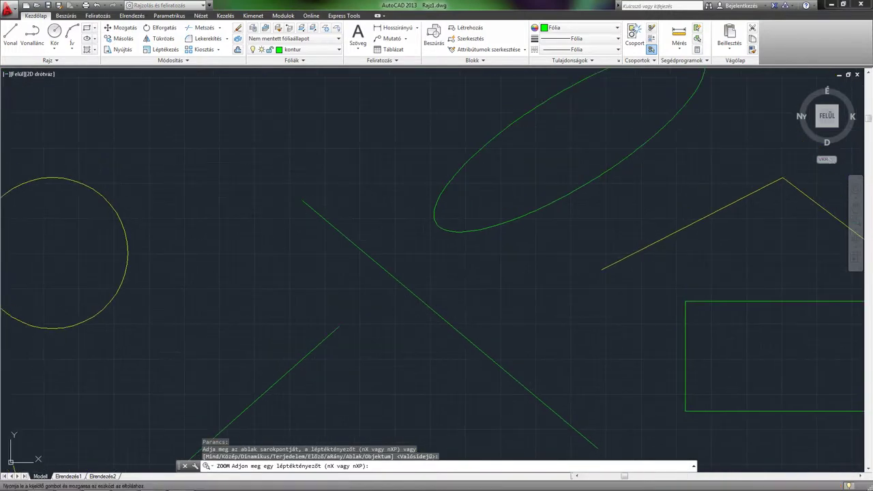
pyautogui.moveTo(17, 255); pyautogui.dragTo(253, 236, button='middle')
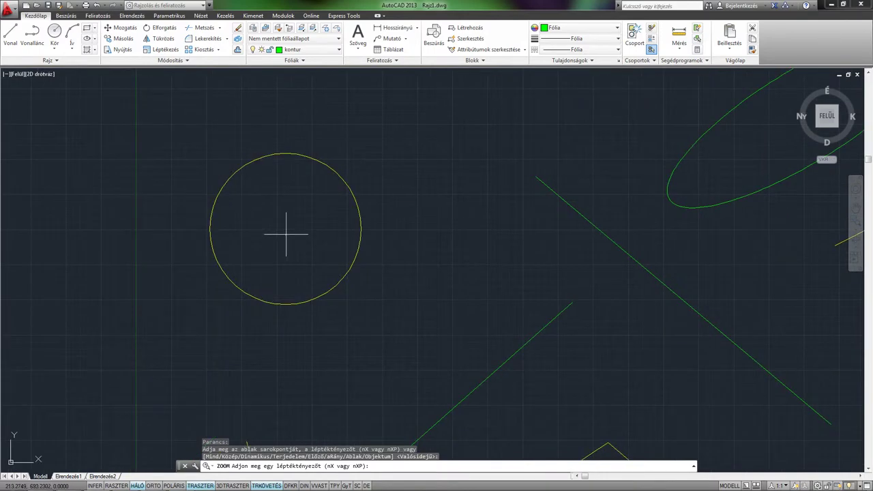
pyautogui.write('2')
pyautogui.press('Return')
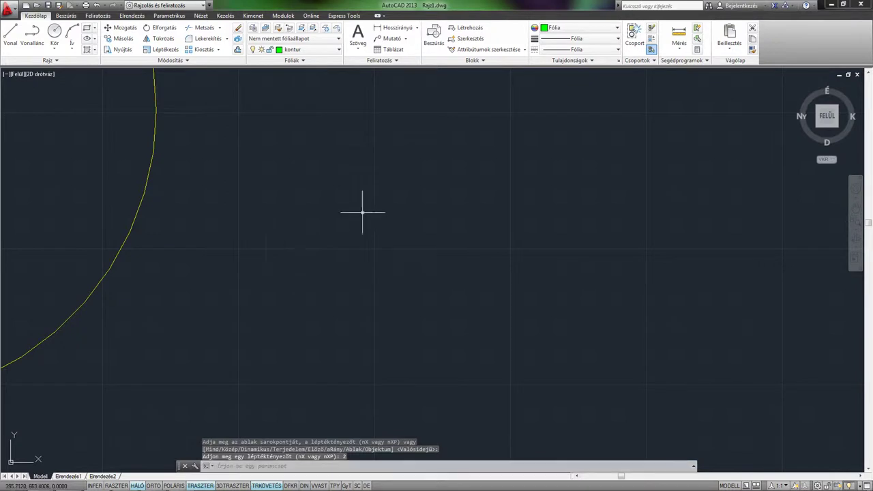
pyautogui.click(857, 232)
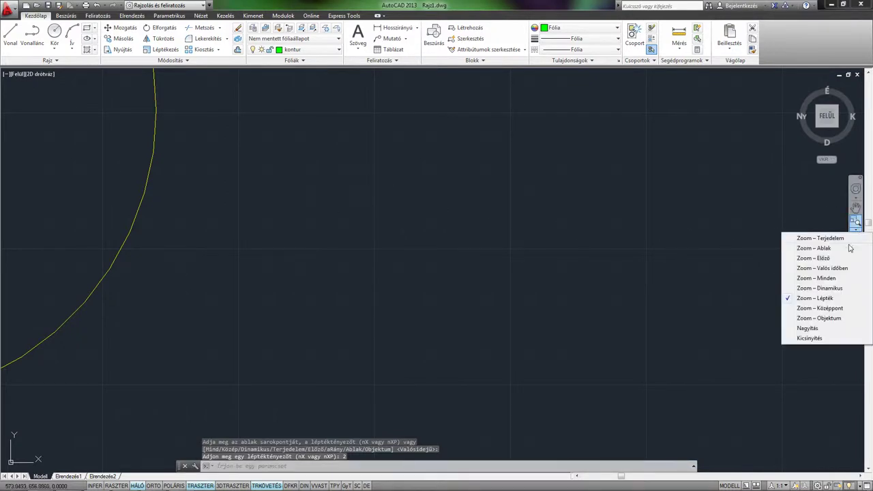
# - Zoom Center on the yellow circle's centre point with a view height of 400
pyautogui.click(834, 311)
pyautogui.scroll(-5, 603, 238)
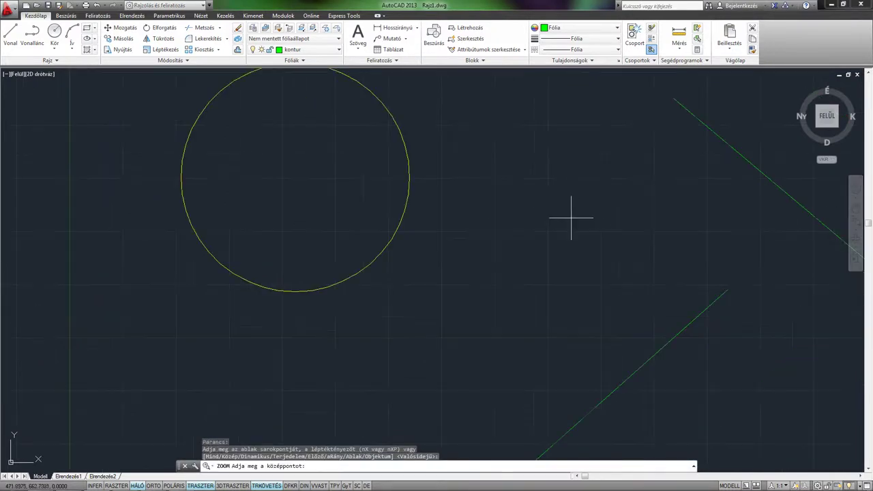
pyautogui.scroll(-2, 571, 220)
pyautogui.moveTo(350, 201)
pyautogui.mouseDown(button='middle')
pyautogui.moveTo(371, 293)
pyautogui.moveTo(497, 293)
pyautogui.mouseUp(button='middle')
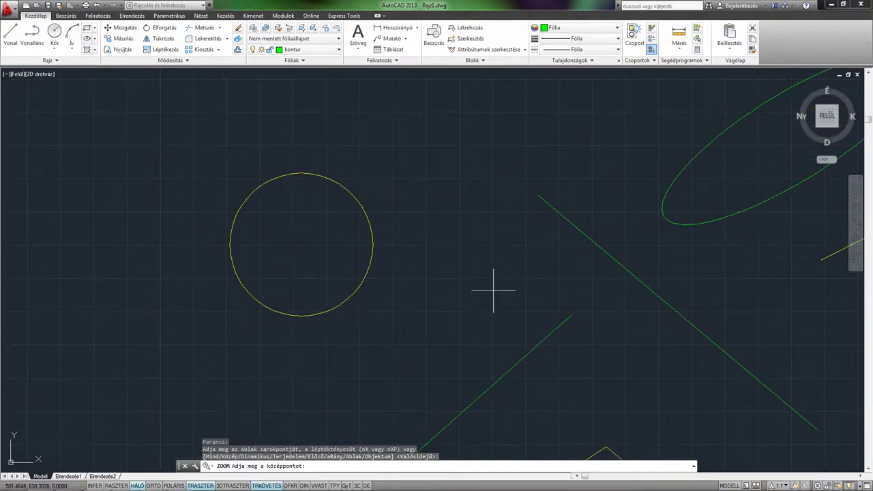
pyautogui.moveTo(239, 255); pyautogui.dragTo(337, 269, button='middle')
pyautogui.click(402, 275)
pyautogui.write('400')
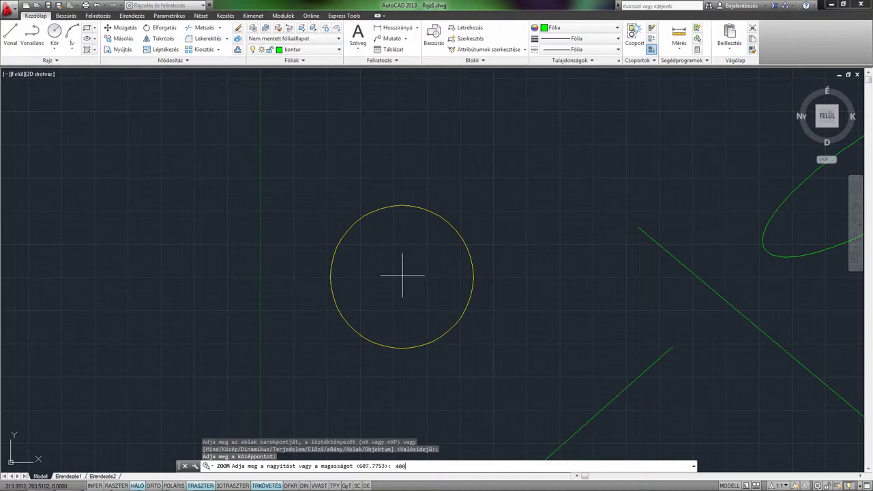
pyautogui.press('Return')
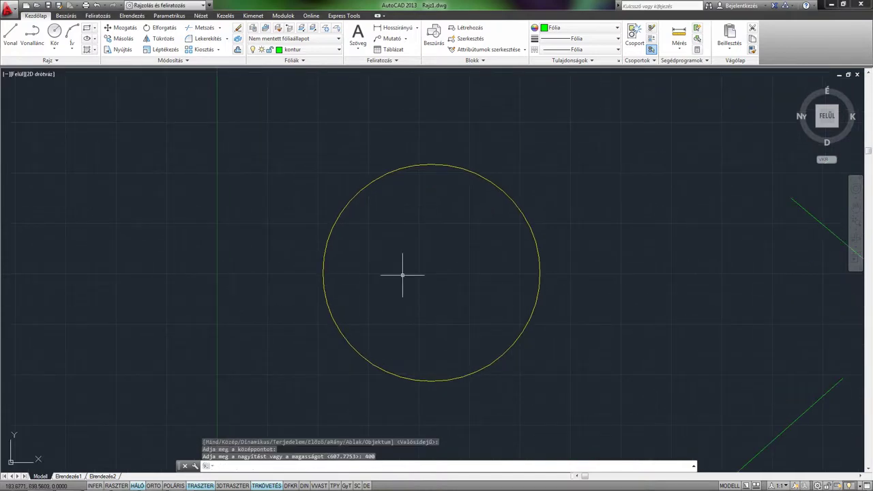
pyautogui.click(855, 232)
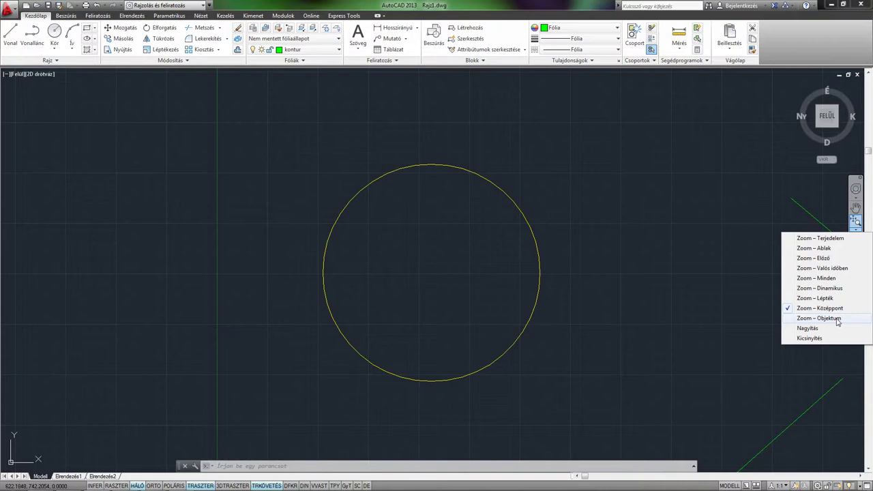
# - Zoom Object to fit the yellow circle and zigzag polyline together
pyautogui.click(838, 319)
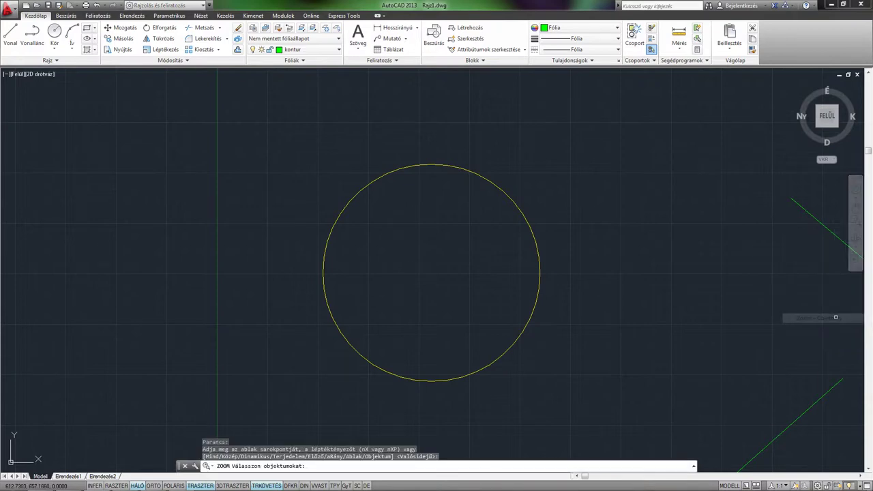
pyautogui.click(539, 241)
pyautogui.scroll(-6, 539, 242)
pyautogui.scroll(-2, 560, 253)
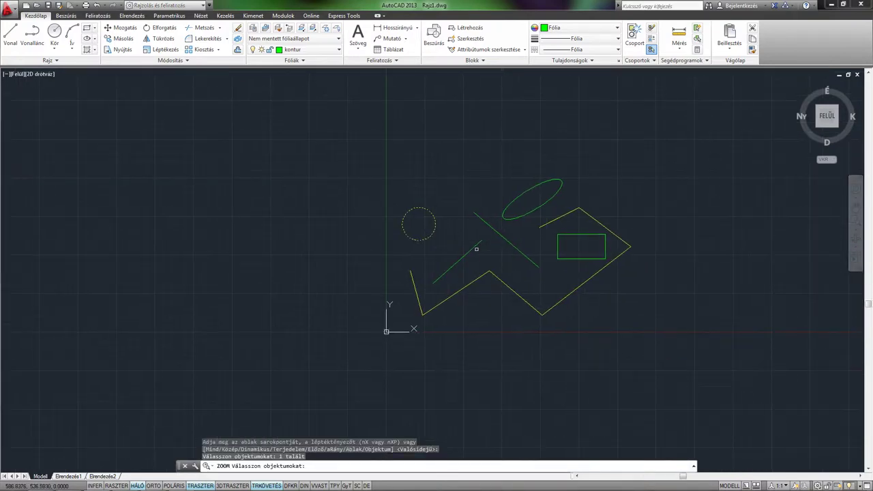
pyautogui.click(571, 294)
pyautogui.press('Return')
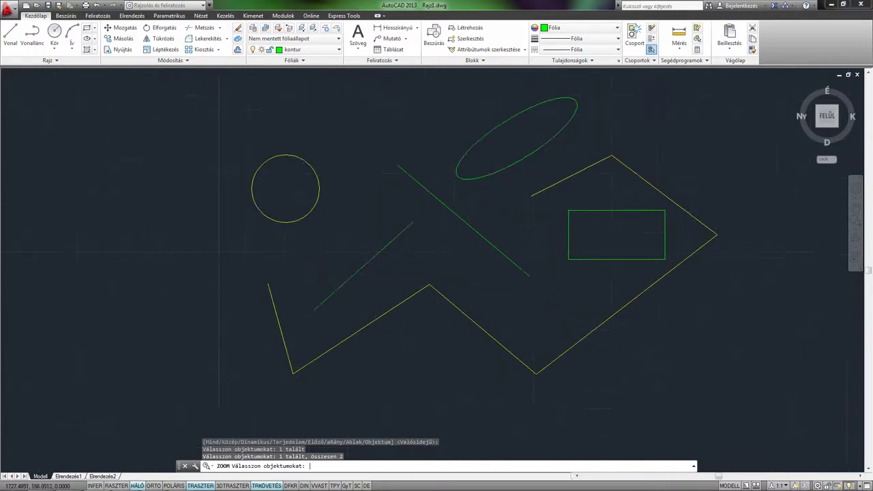
# - Zoom Object on the green ellipse so it alone fills the view
pyautogui.click(855, 218)
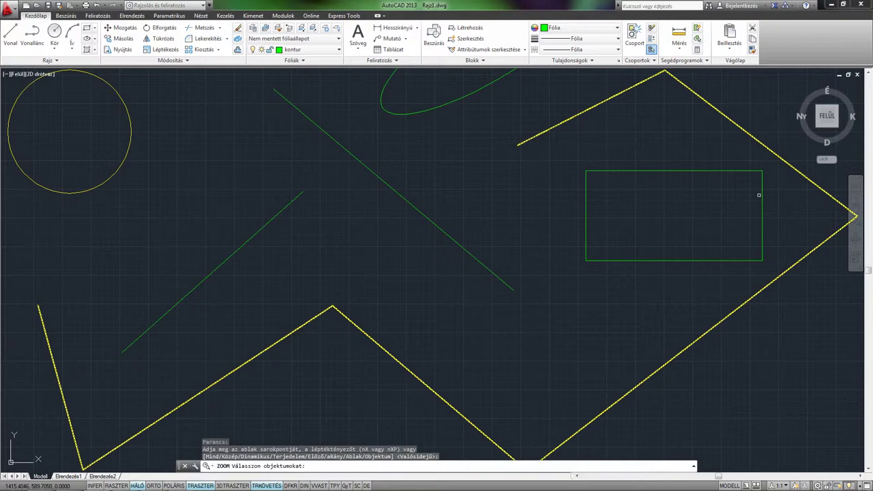
pyautogui.click(425, 108)
pyautogui.moveTo(428, 108); pyautogui.dragTo(436, 203, button='middle')
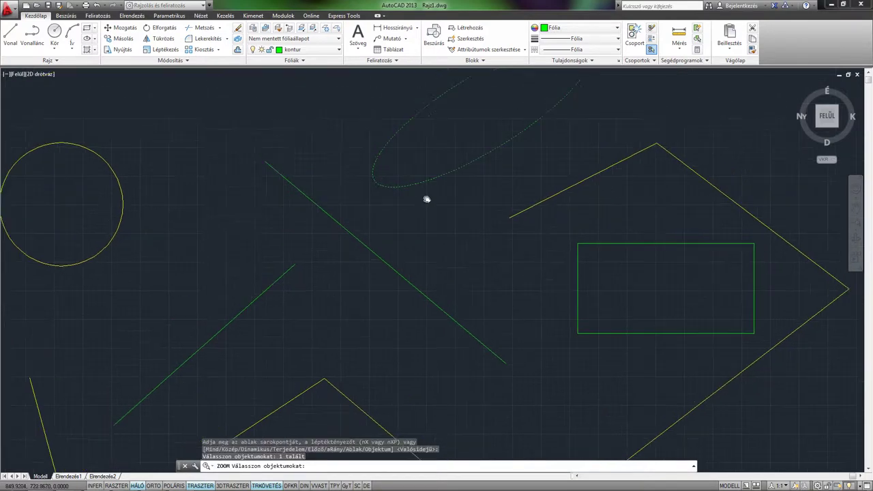
pyautogui.press('Return')
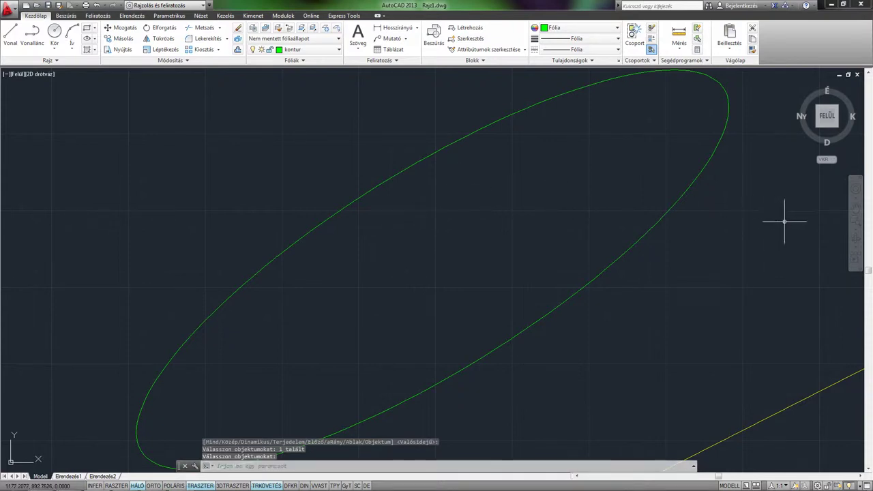
pyautogui.click(857, 230)
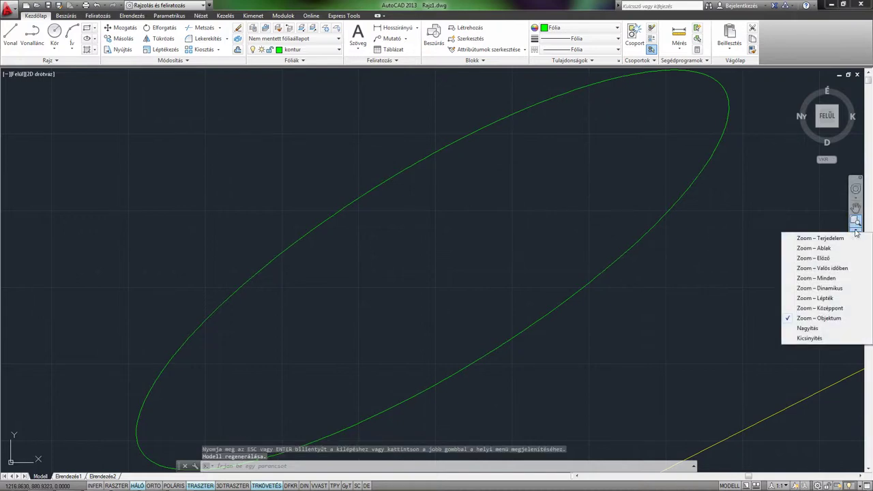
# - Zoom in twice on the ellipse, then zoom out twice to reveal the other shapes
pyautogui.click(810, 328)
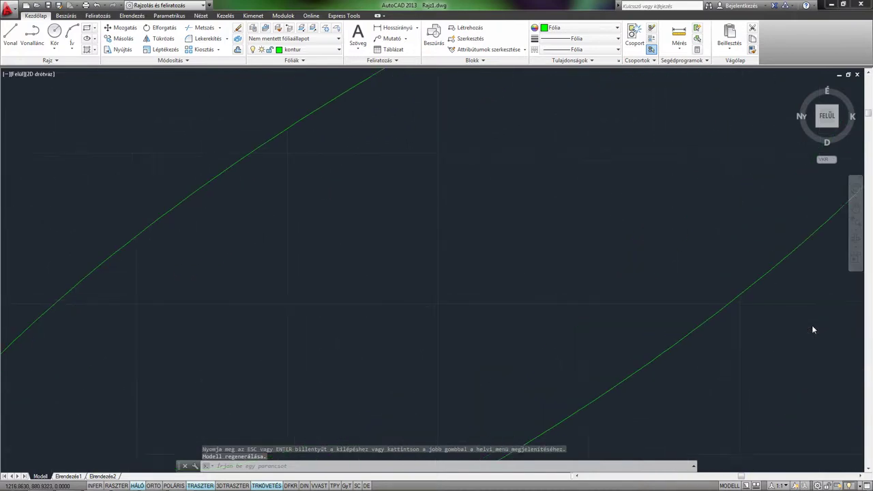
pyautogui.click(857, 224)
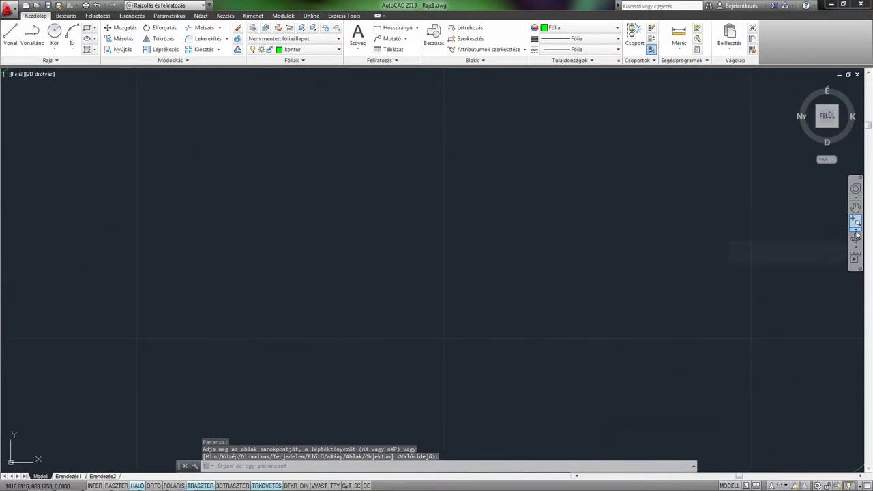
pyautogui.click(858, 235)
pyautogui.click(811, 338)
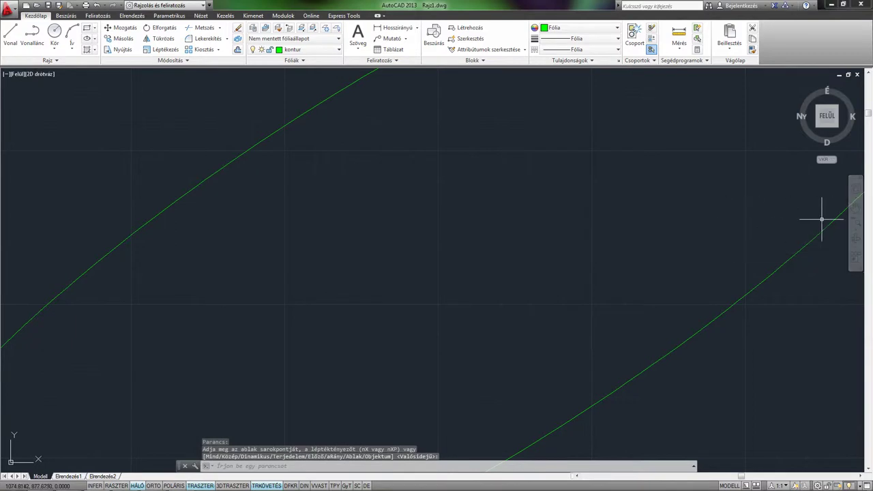
pyautogui.click(855, 226)
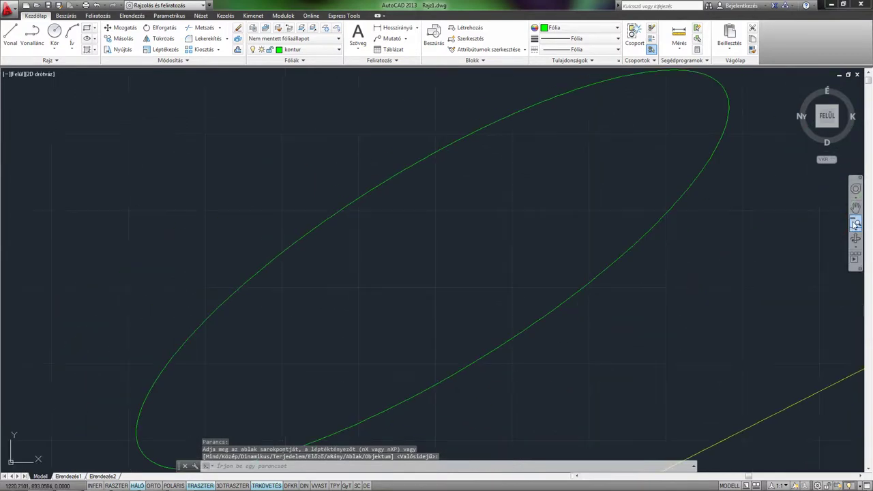
pyautogui.click(855, 226)
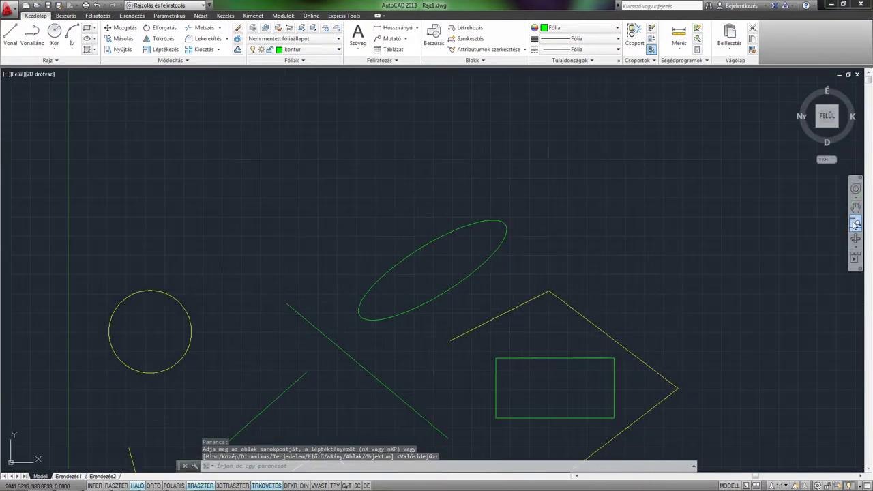
# - Reframe with the wheel and panning until the circle and zigzag polyline are in view
pyautogui.click(856, 232)
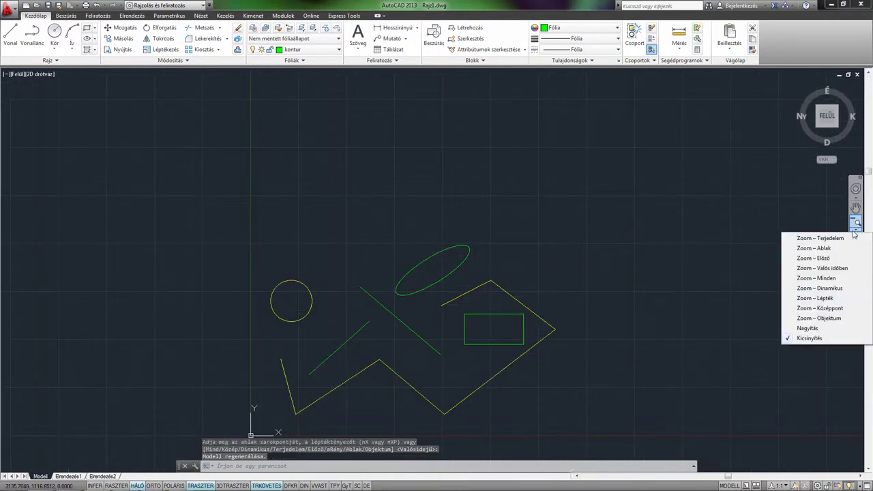
pyautogui.click(811, 328)
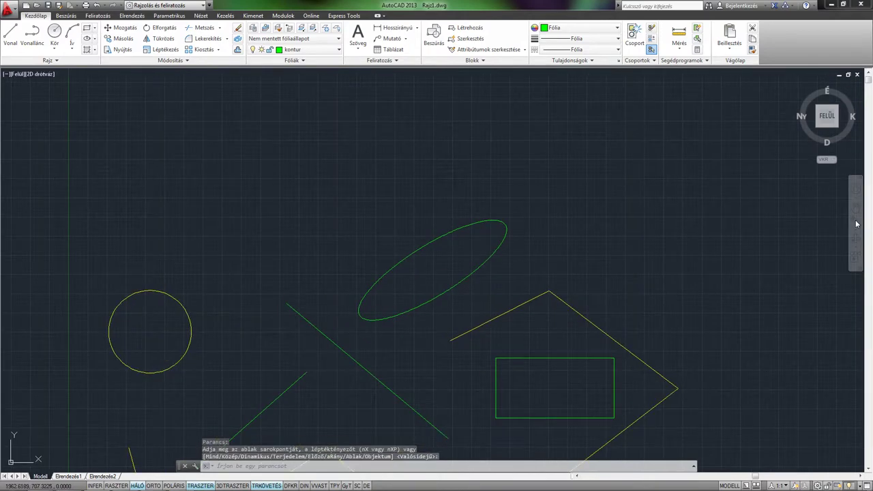
pyautogui.scroll(3, 413, 341)
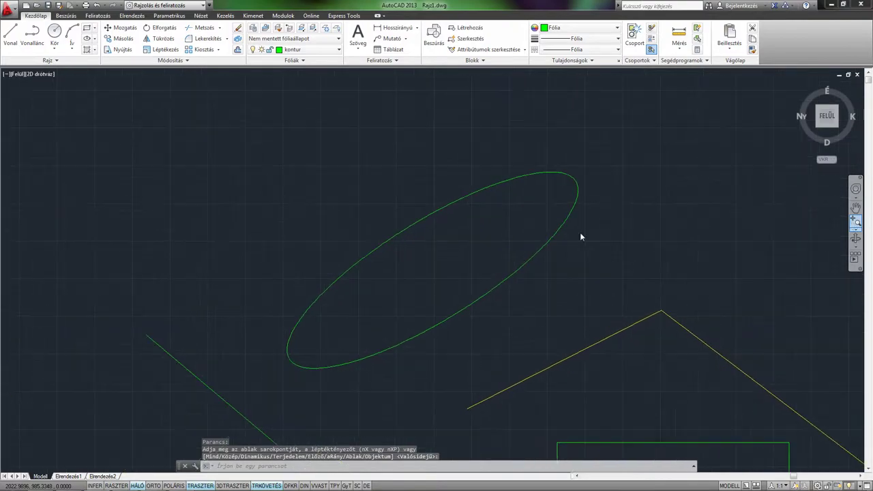
pyautogui.scroll(-1, 395, 307)
pyautogui.scroll(-1, 394, 267)
pyautogui.moveTo(403, 282)
pyautogui.mouseDown(button='middle')
pyautogui.moveTo(441, 171)
pyautogui.moveTo(491, 228)
pyautogui.mouseUp(button='middle')
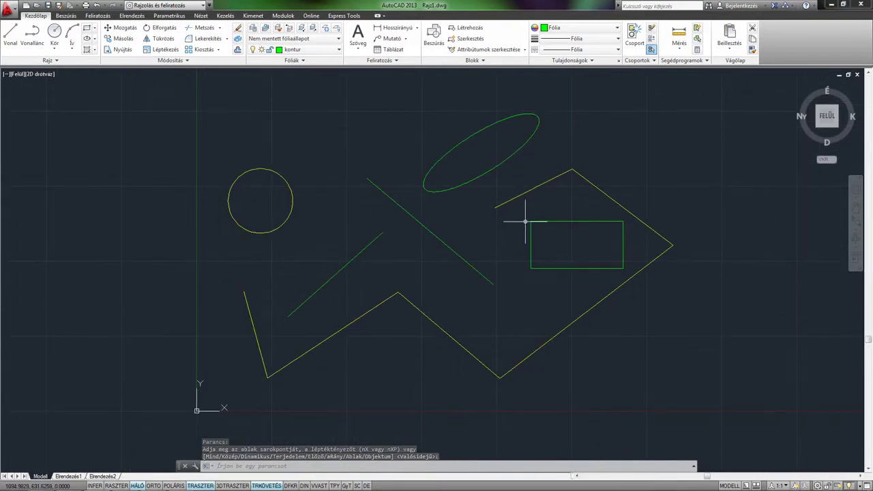
pyautogui.write('z')
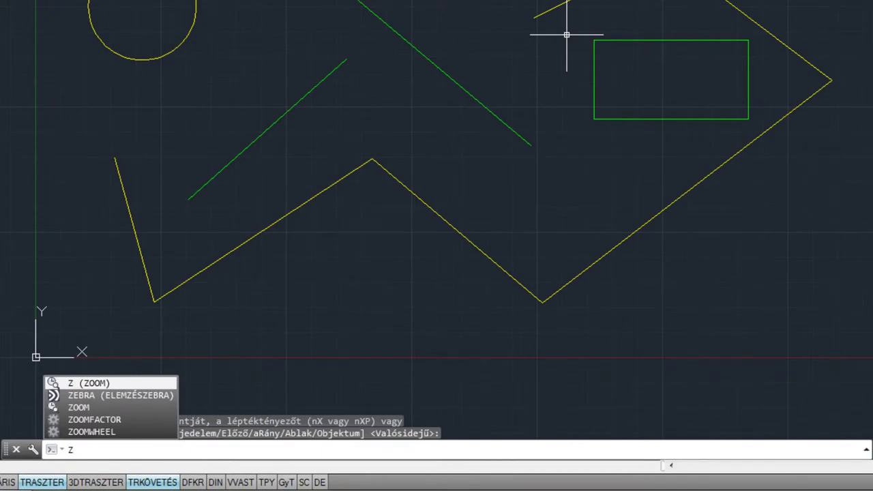
# - Zoom to the drawing extents, then ZOOM O onto the green rectangle alone
pyautogui.press('Return')
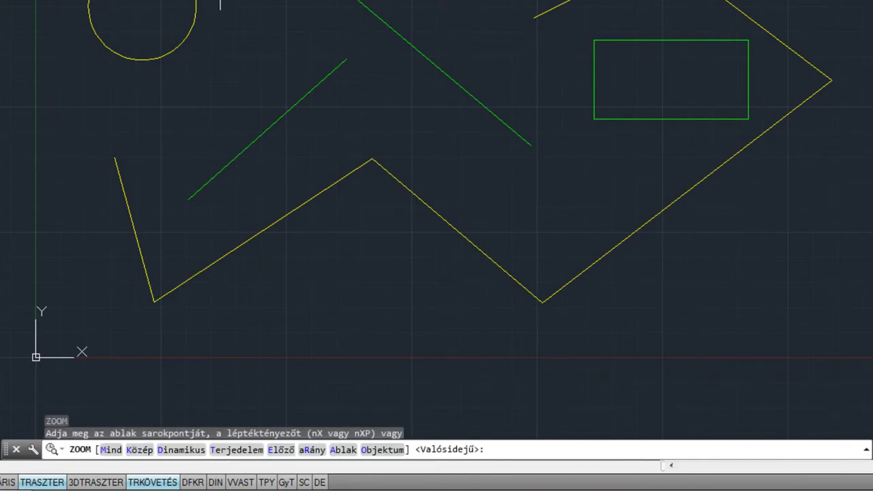
pyautogui.write('T')
pyautogui.press('Return')
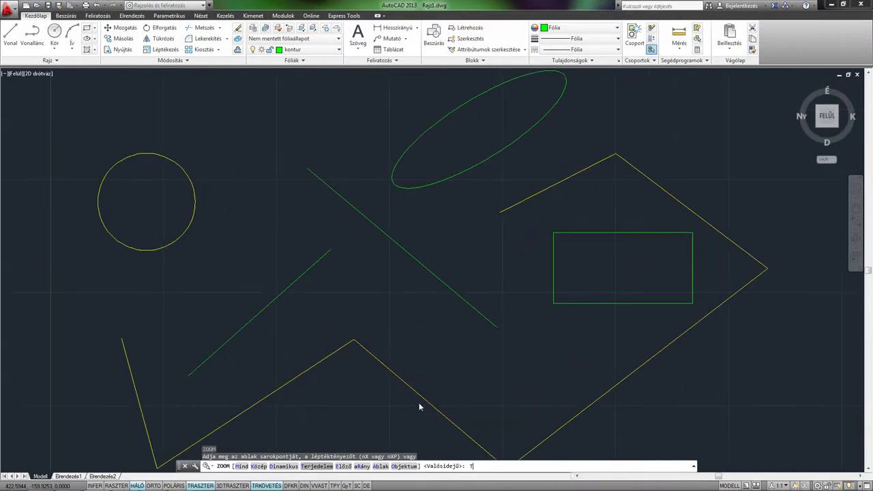
pyautogui.write('z')
pyautogui.press('Return')
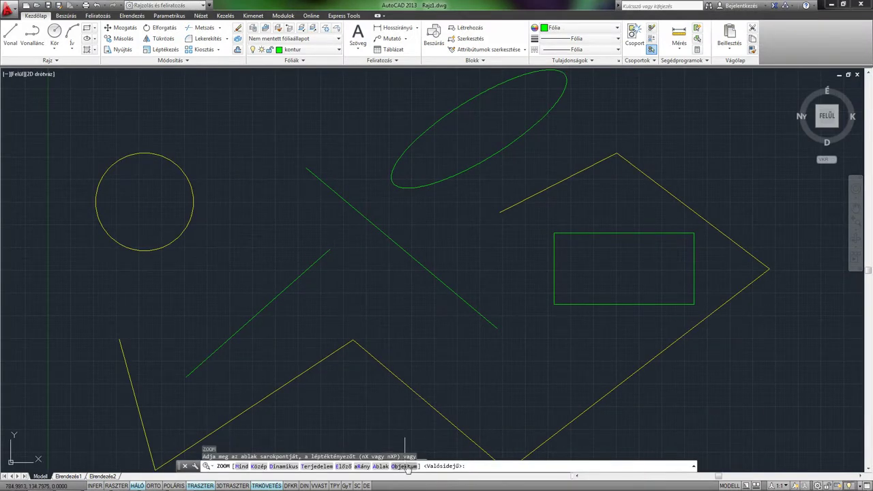
pyautogui.write('o')
pyautogui.press('Return')
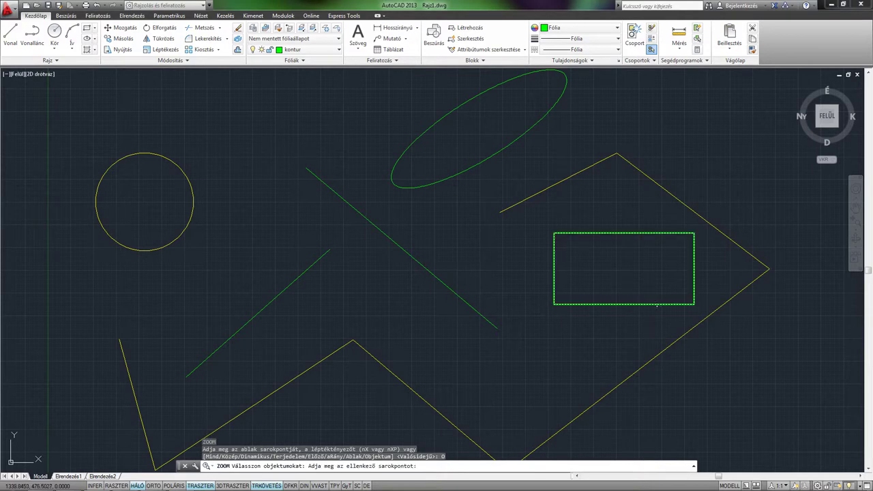
pyautogui.click(653, 303)
pyautogui.press('Return')
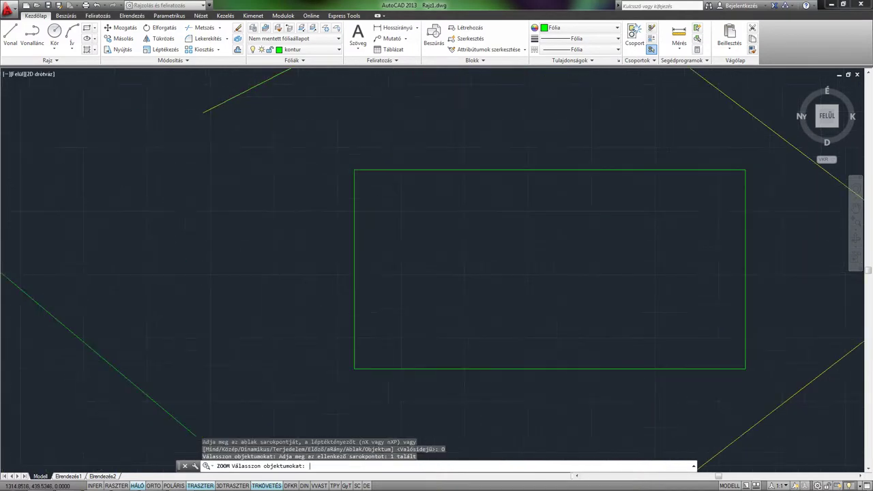
# - Return to the full-extents view with ZOOM T
pyautogui.write('z')
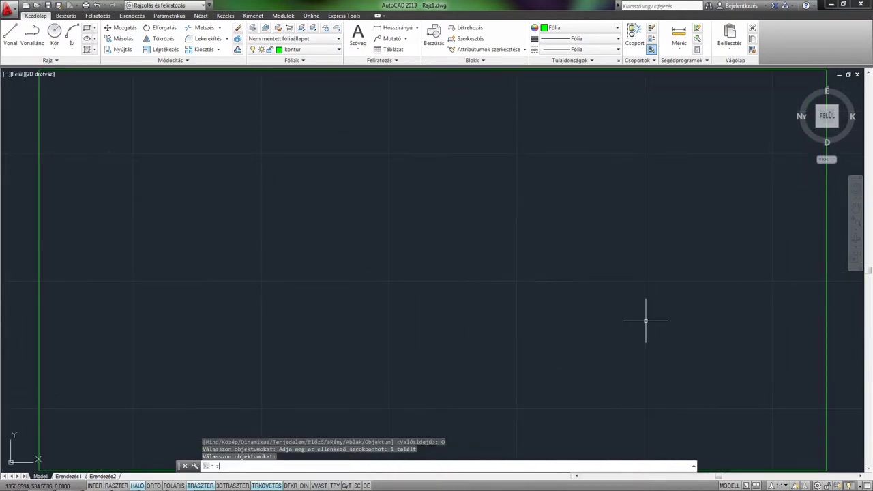
pyautogui.press('Return')
pyautogui.write('t')
pyautogui.press('Return')
pyautogui.press('Return')
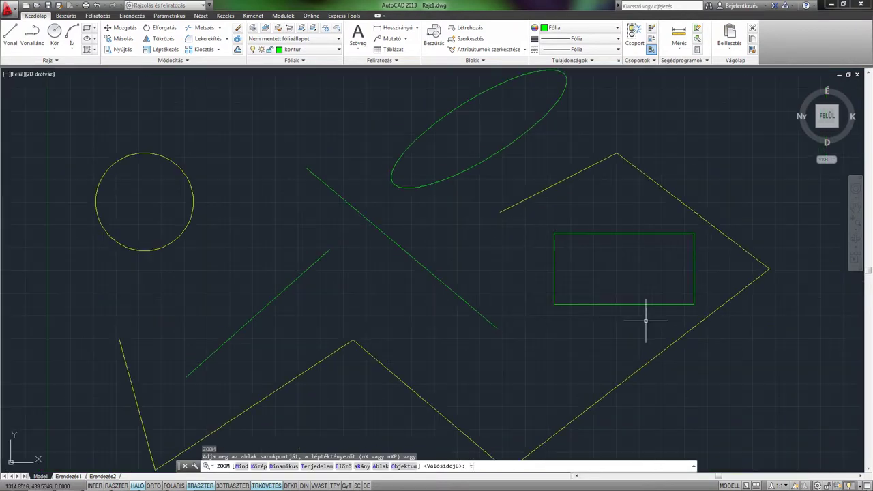
pyautogui.write('z')
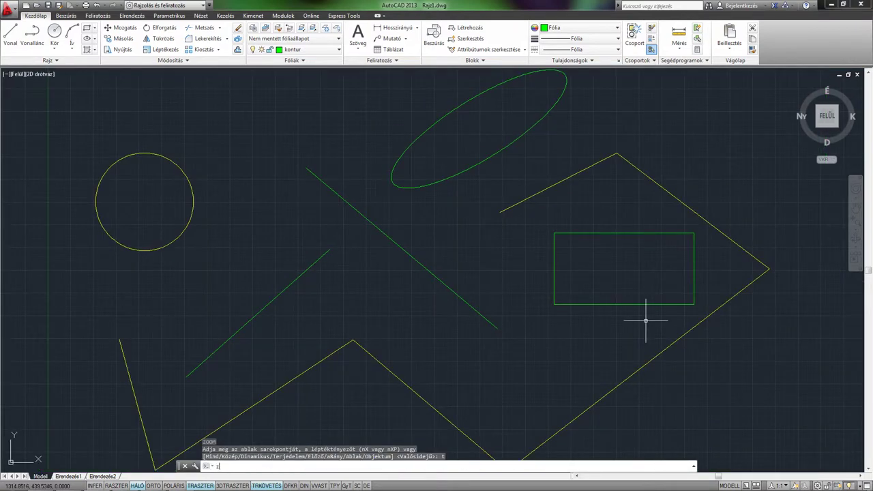
pyautogui.press('Return')
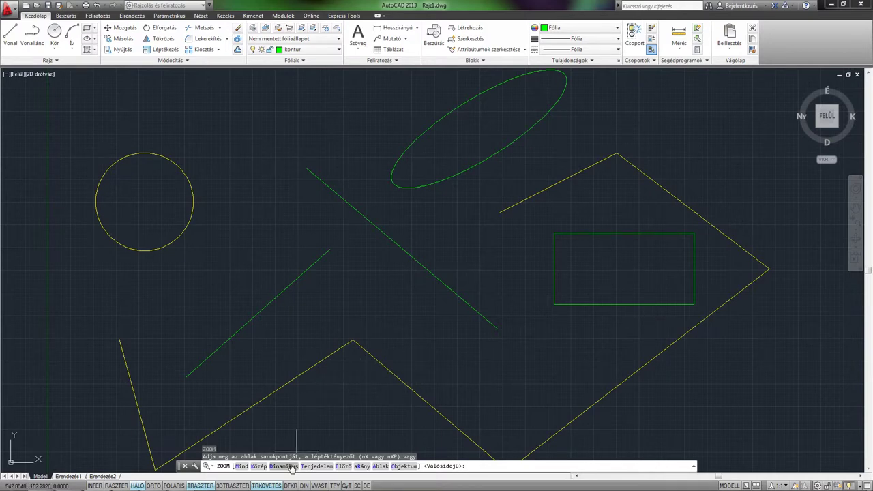
# - Use Dinamikus zoom to enlarge the circle, crossing green lines and rectangle
pyautogui.click(292, 466)
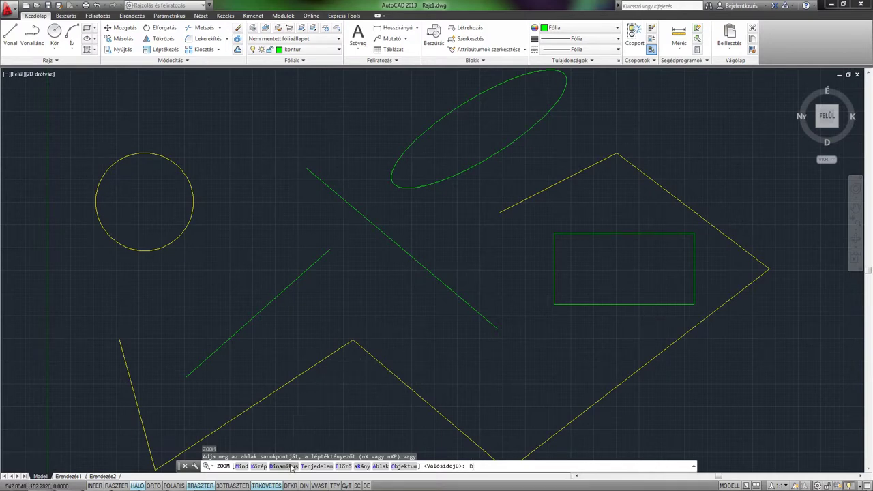
pyautogui.click(425, 274)
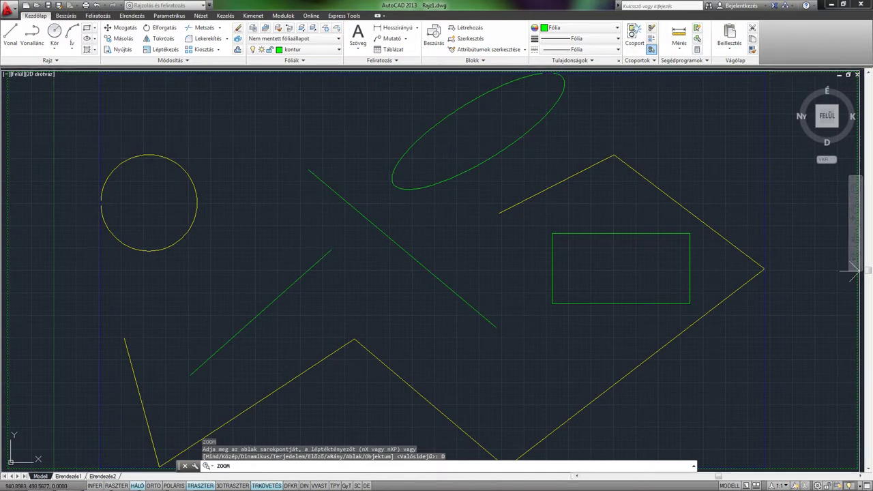
pyautogui.click(851, 272)
pyautogui.click(430, 273)
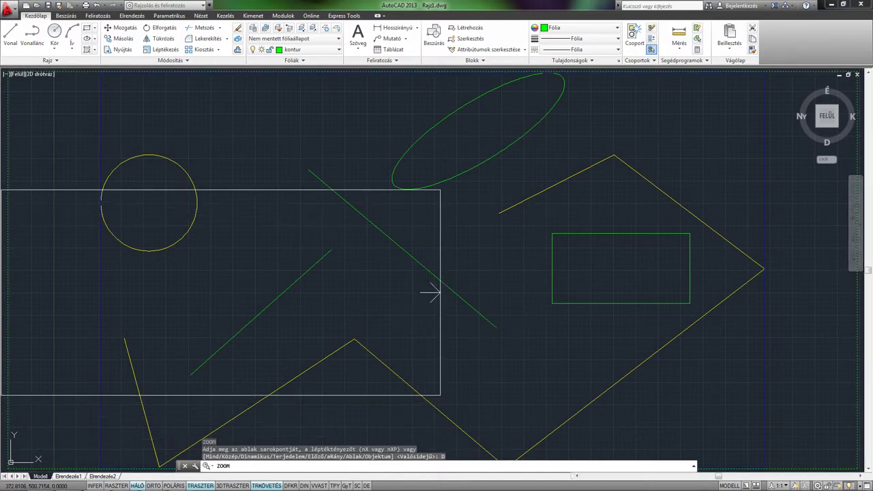
pyautogui.click(712, 286)
pyautogui.write('z')
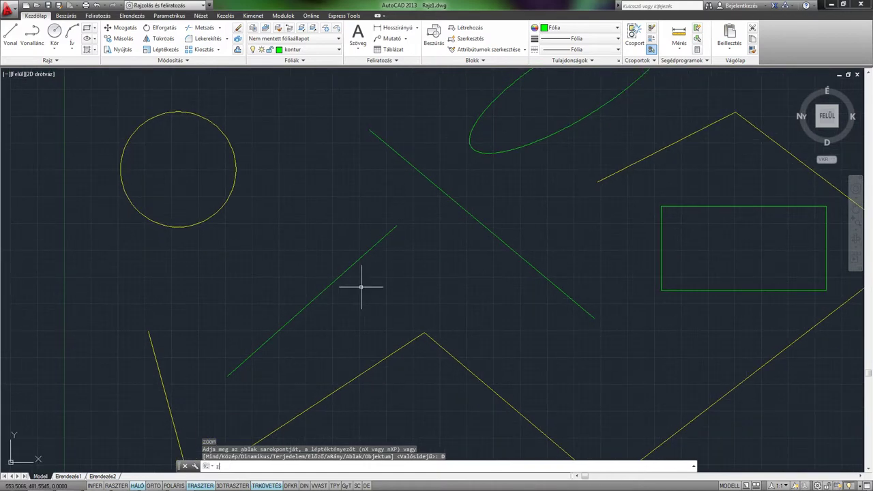
pyautogui.press('Up')
pyautogui.press('Return')
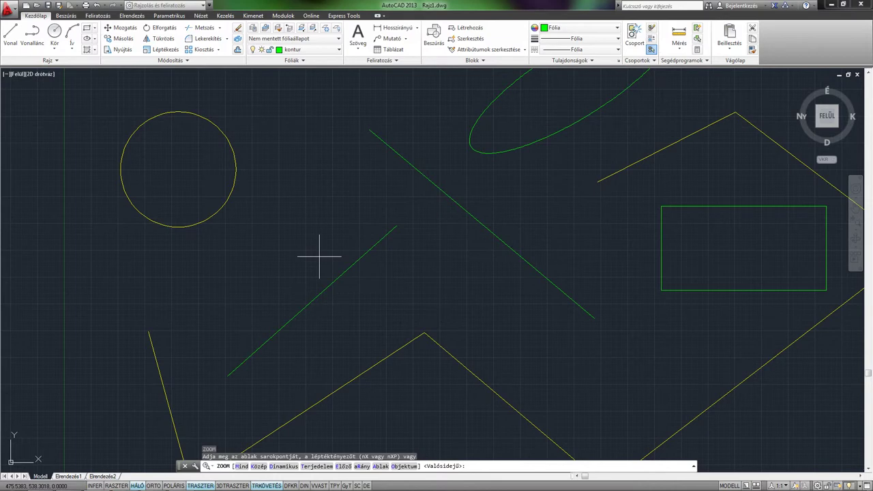
# - Zoom into a window around the green line and zigzag corner
pyautogui.write('A')
pyautogui.press('Return')
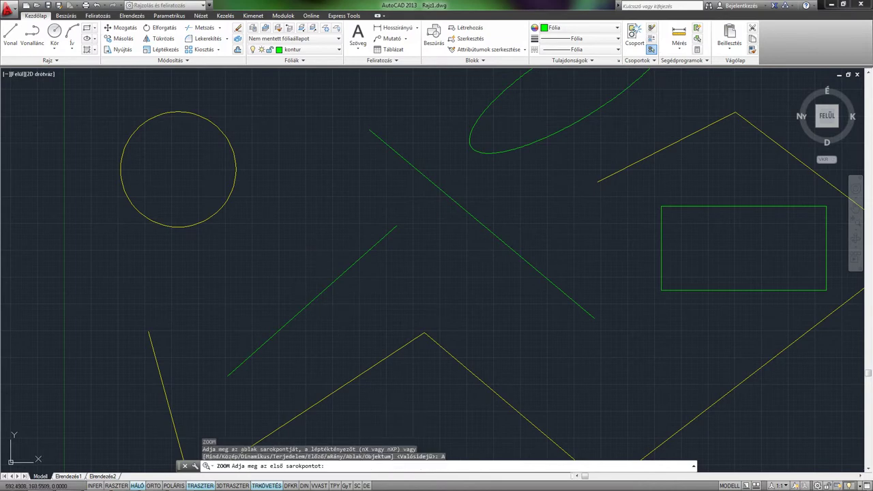
pyautogui.click(185, 170)
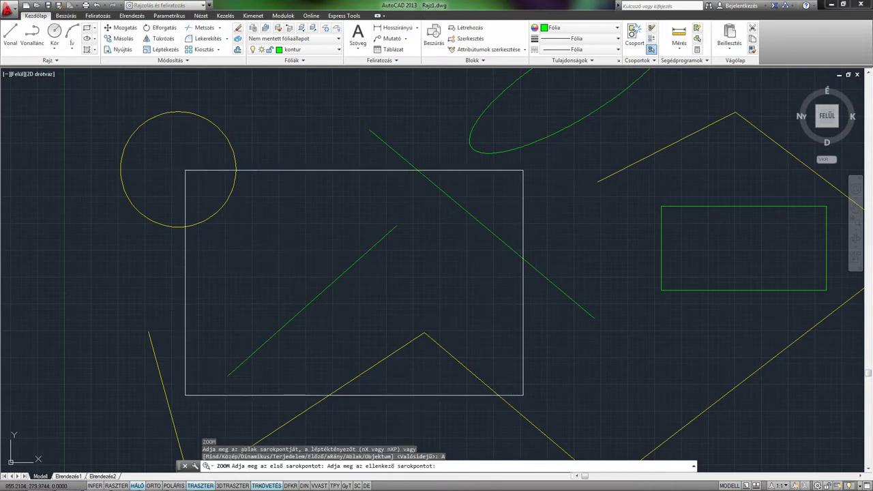
pyautogui.click(523, 394)
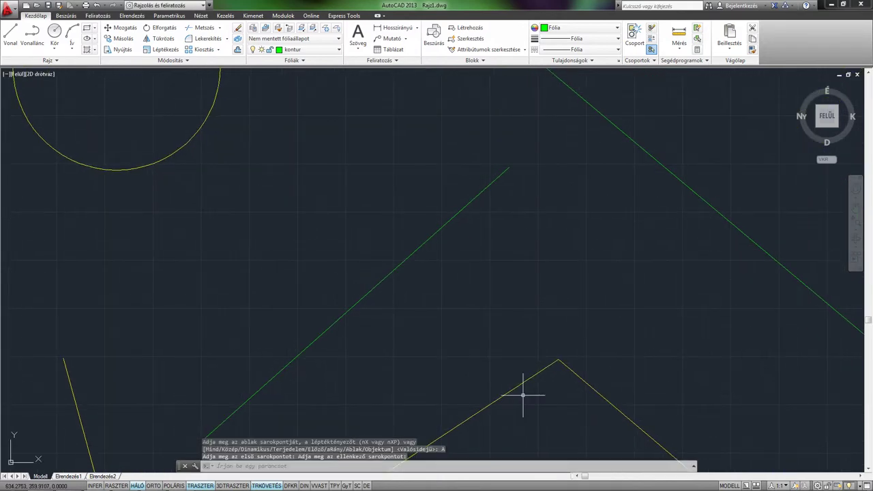
# - Zoom All (ZOOM M) to show the entire drawing
pyautogui.write('z')
pyautogui.press('Return')
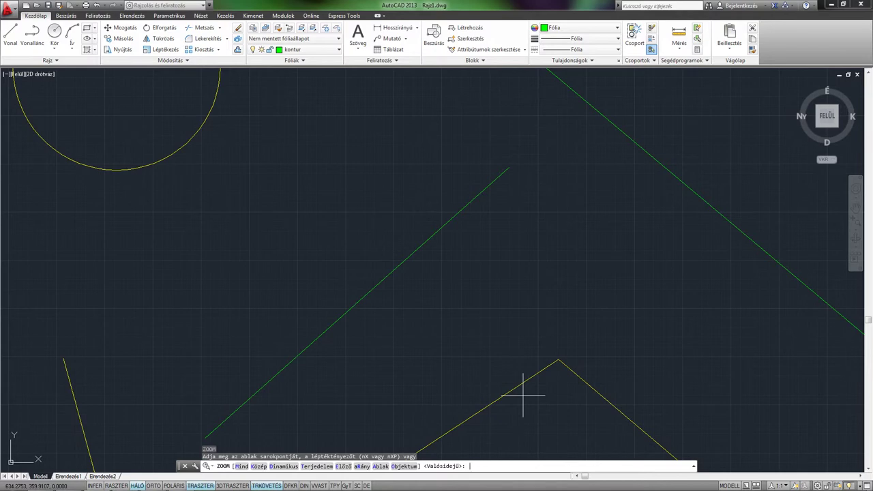
pyautogui.write('m')
pyautogui.press('Return')
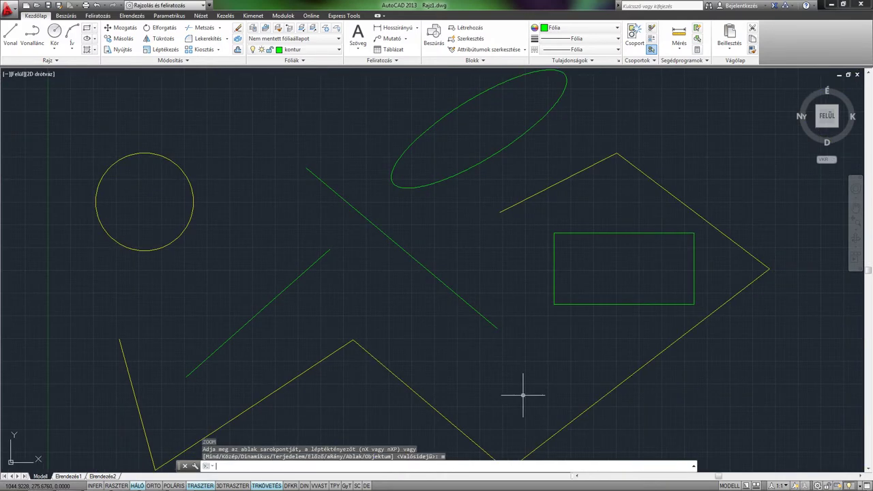